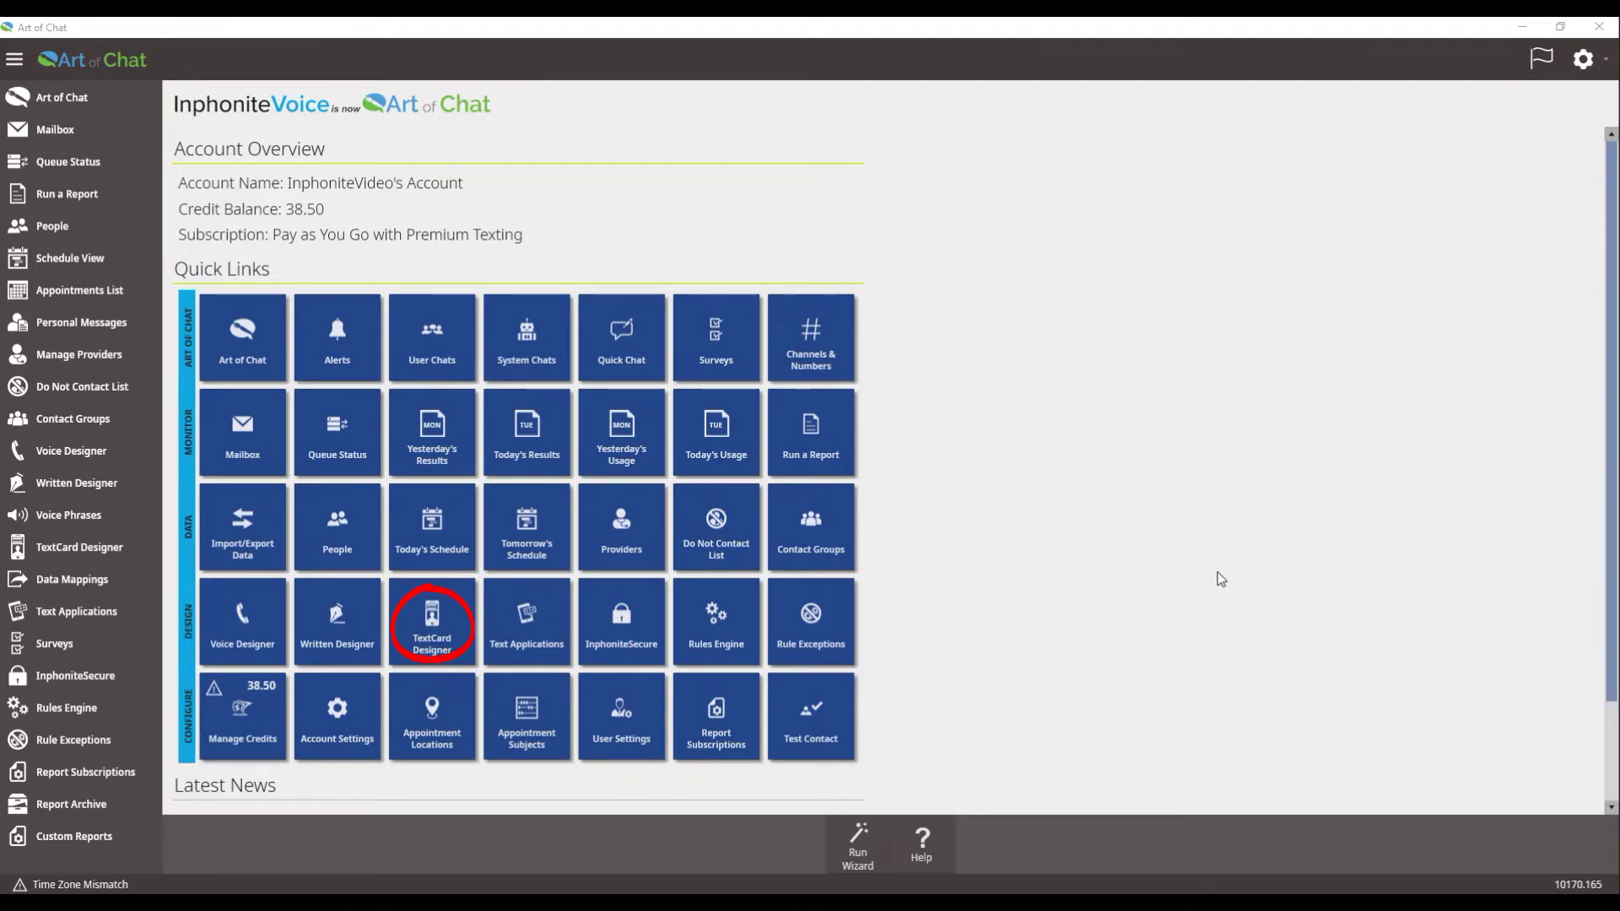
# Step: Open the TextCard Designer from the Design quick links on the home dashboard
pyautogui.click(418, 615)
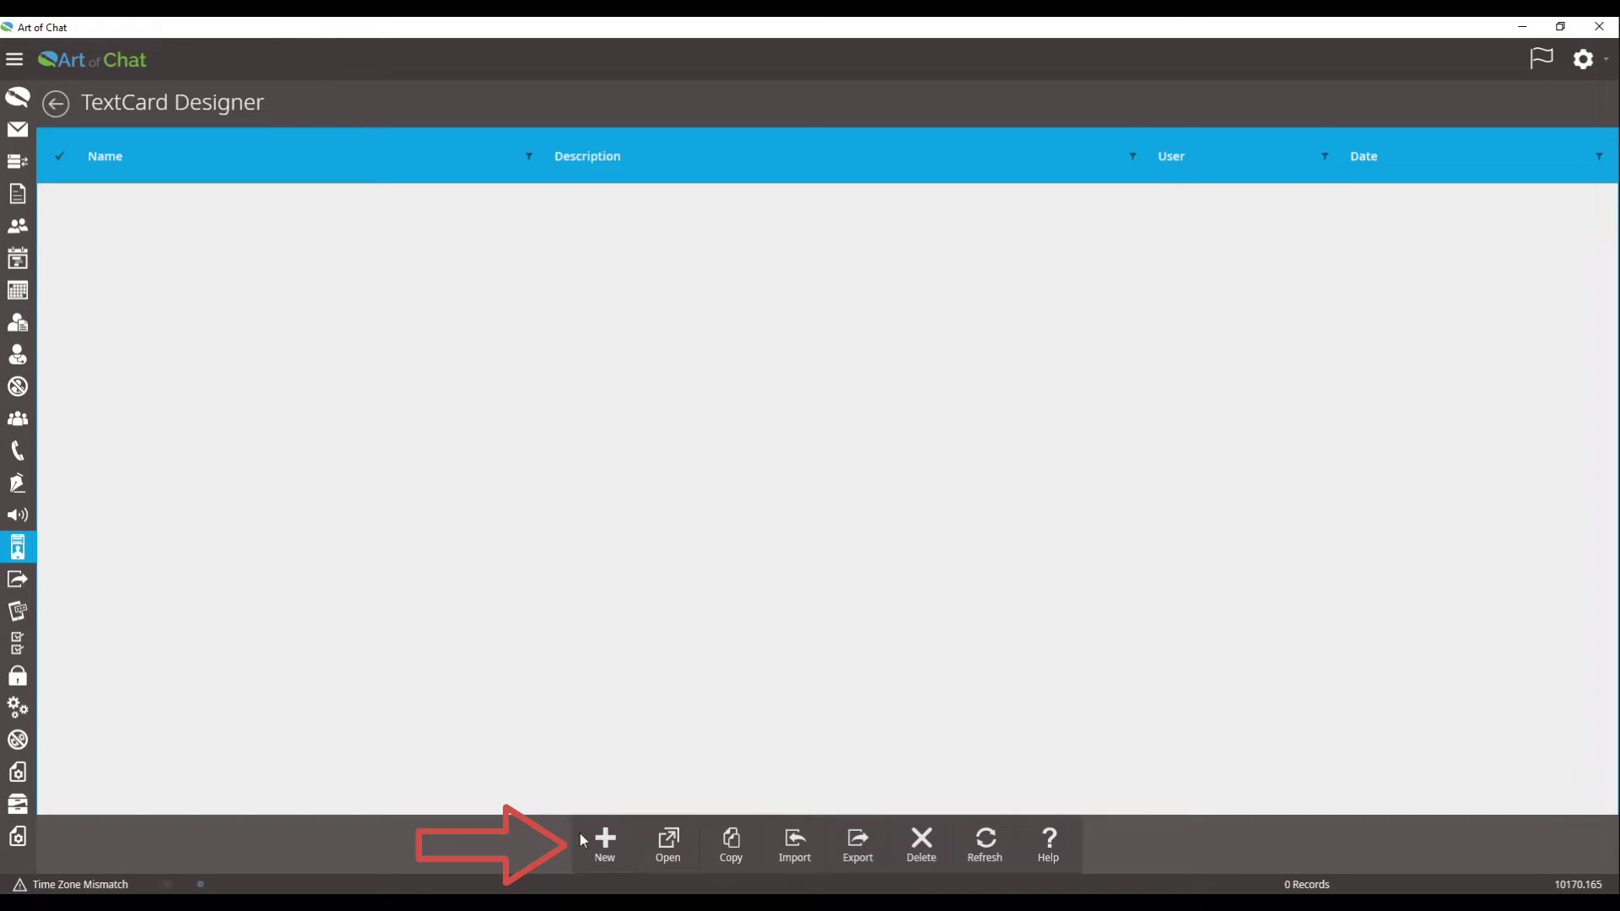
# Step: Create a new text card named 'Appointment Reminder Text Card'
pyautogui.click(604, 844)
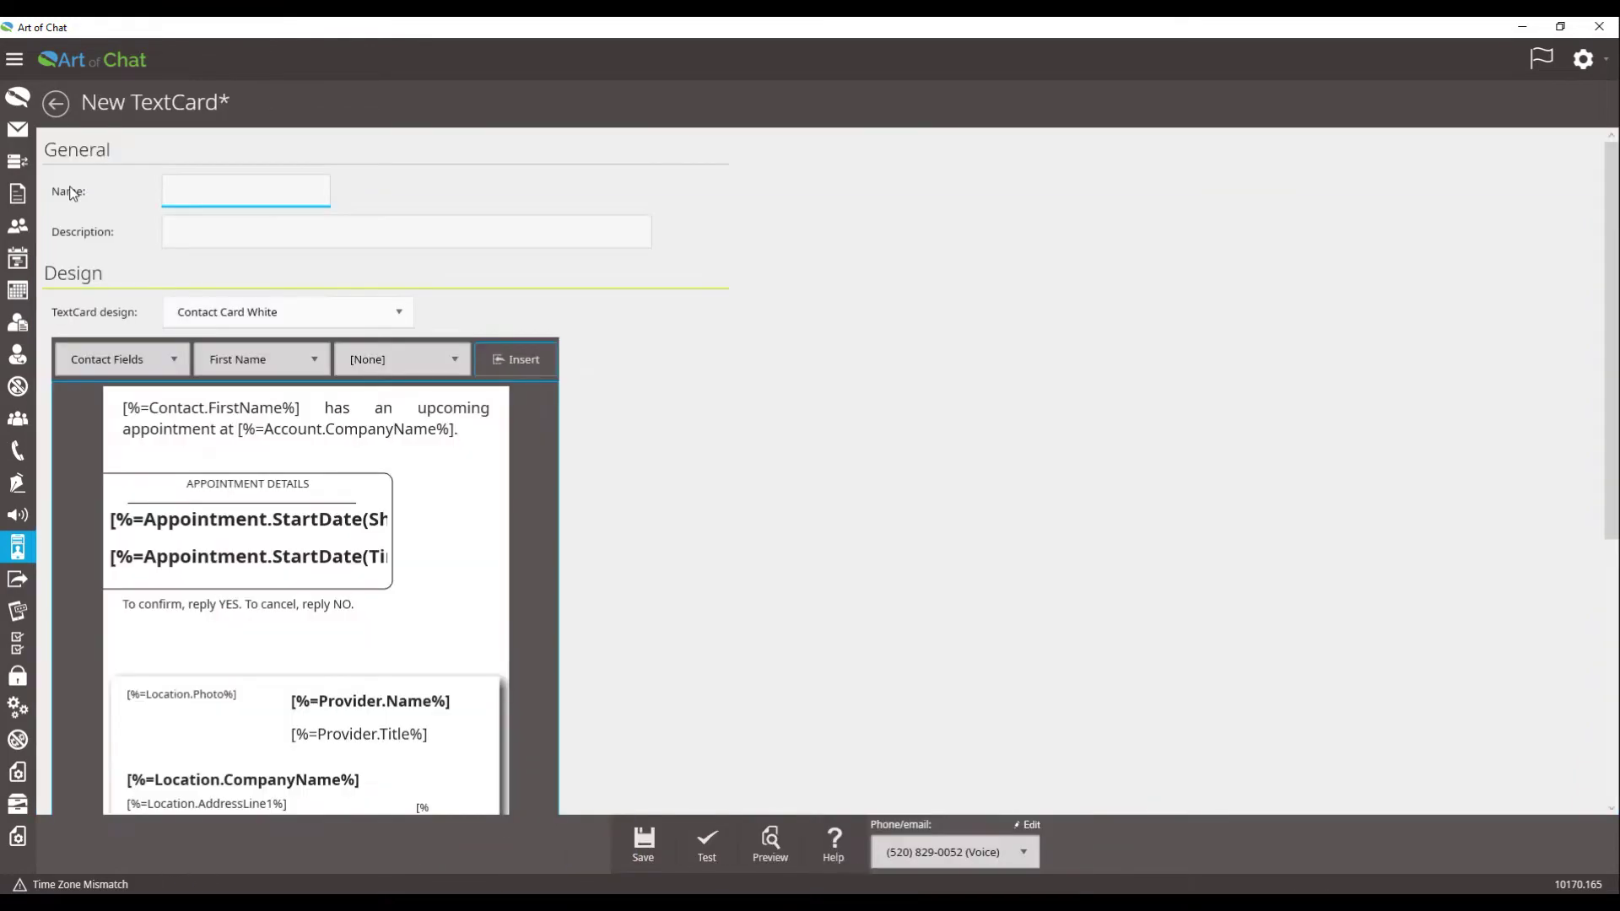
pyautogui.write('Appoint')
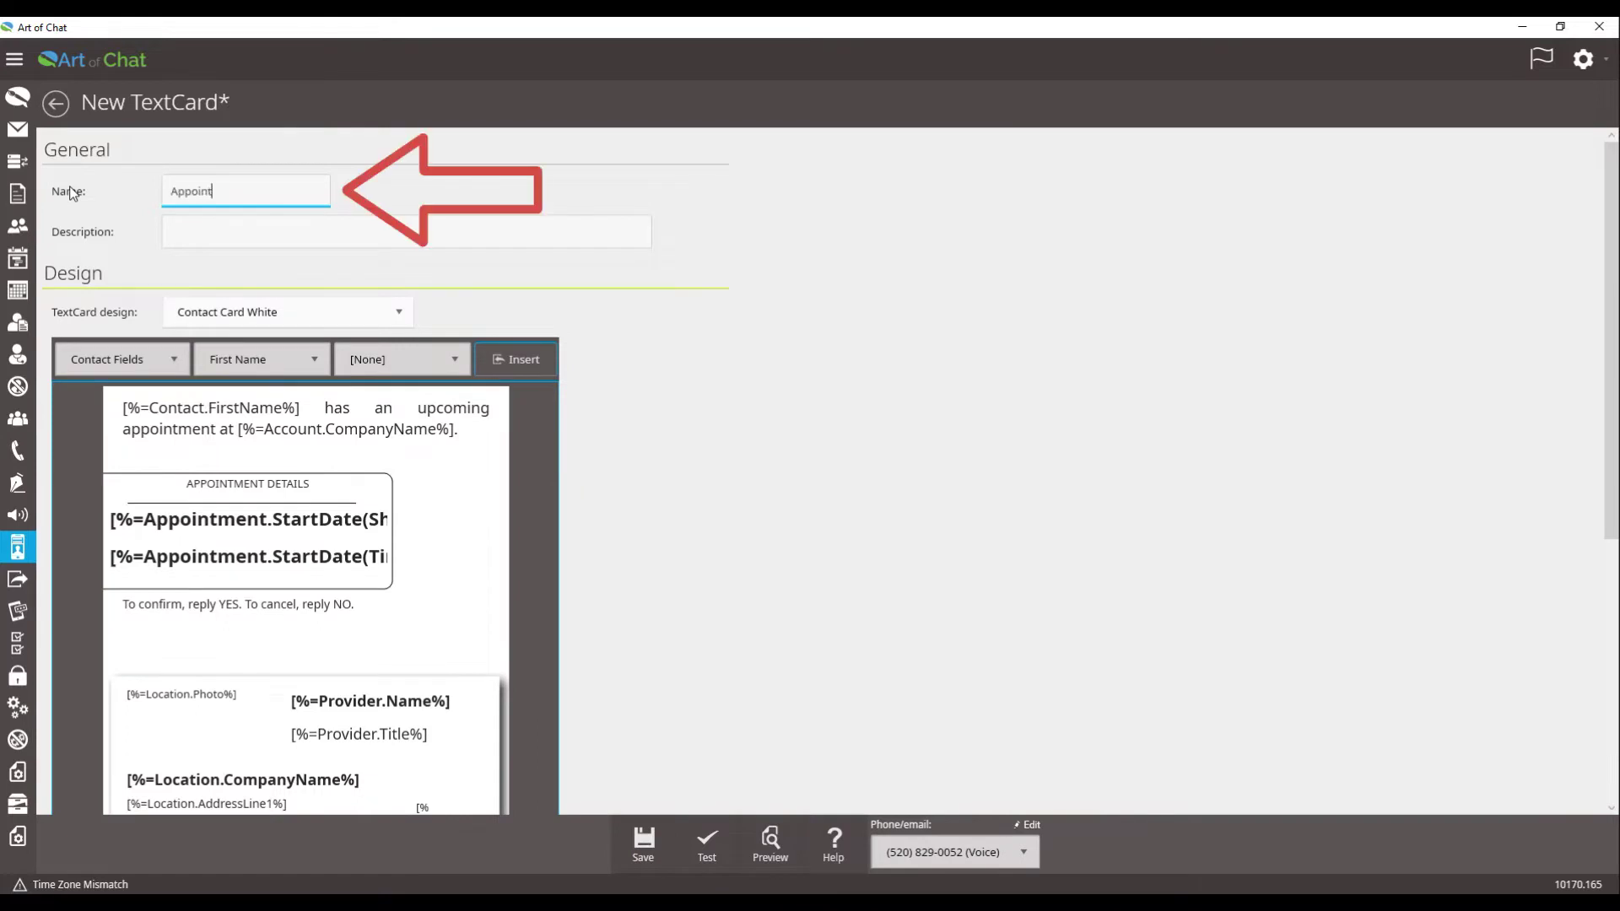
pyautogui.write('ment Reminder Text Card')
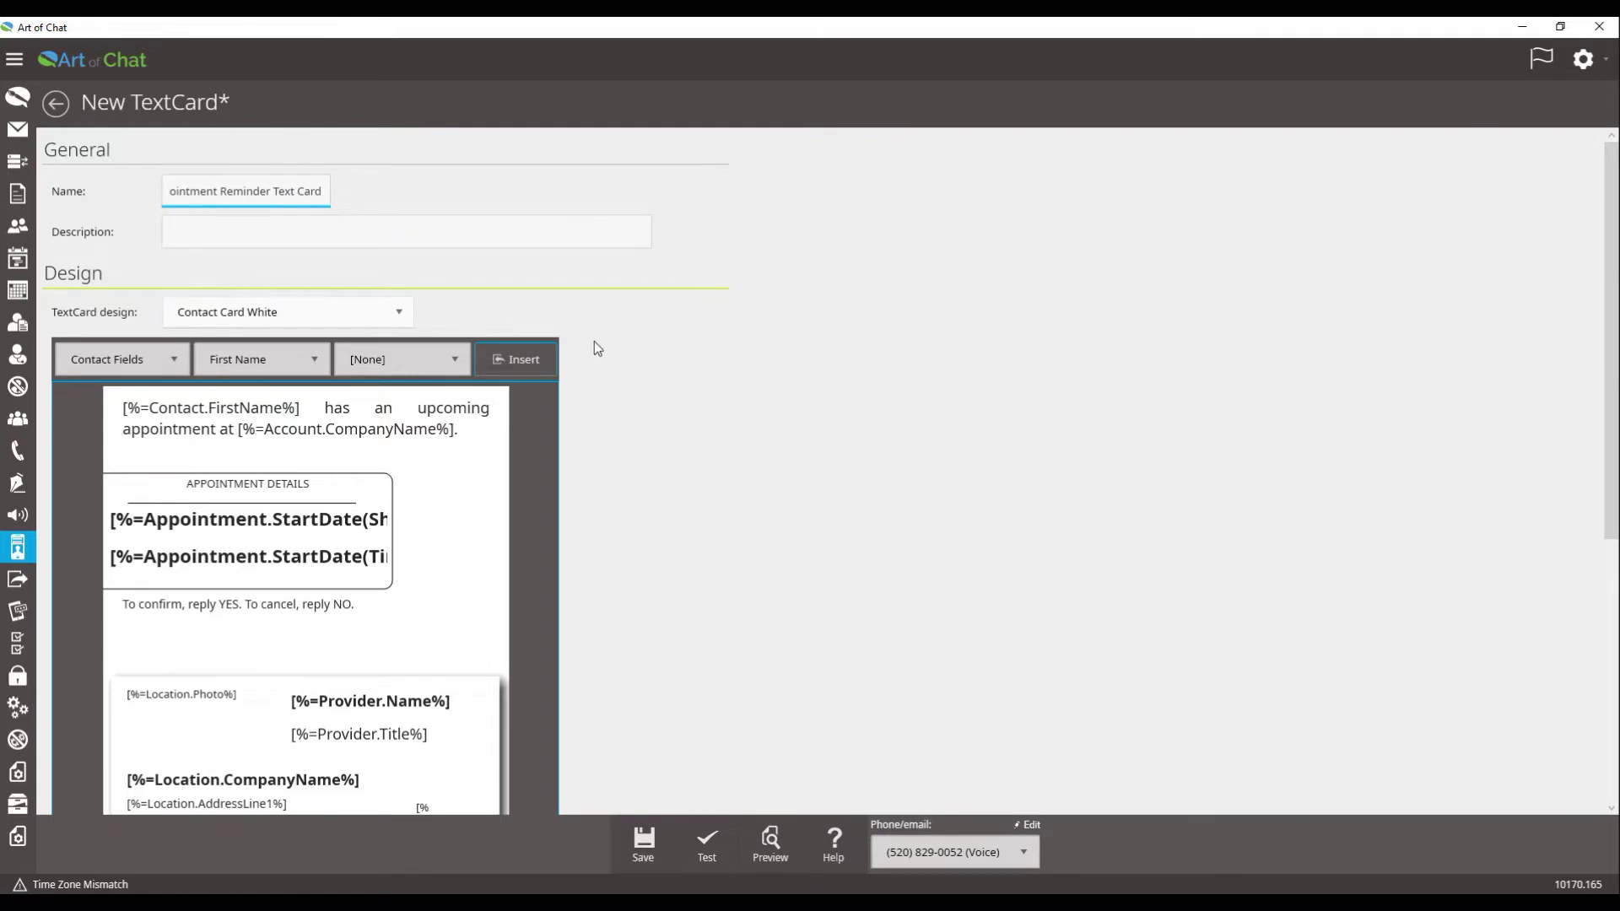
pyautogui.click(385, 313)
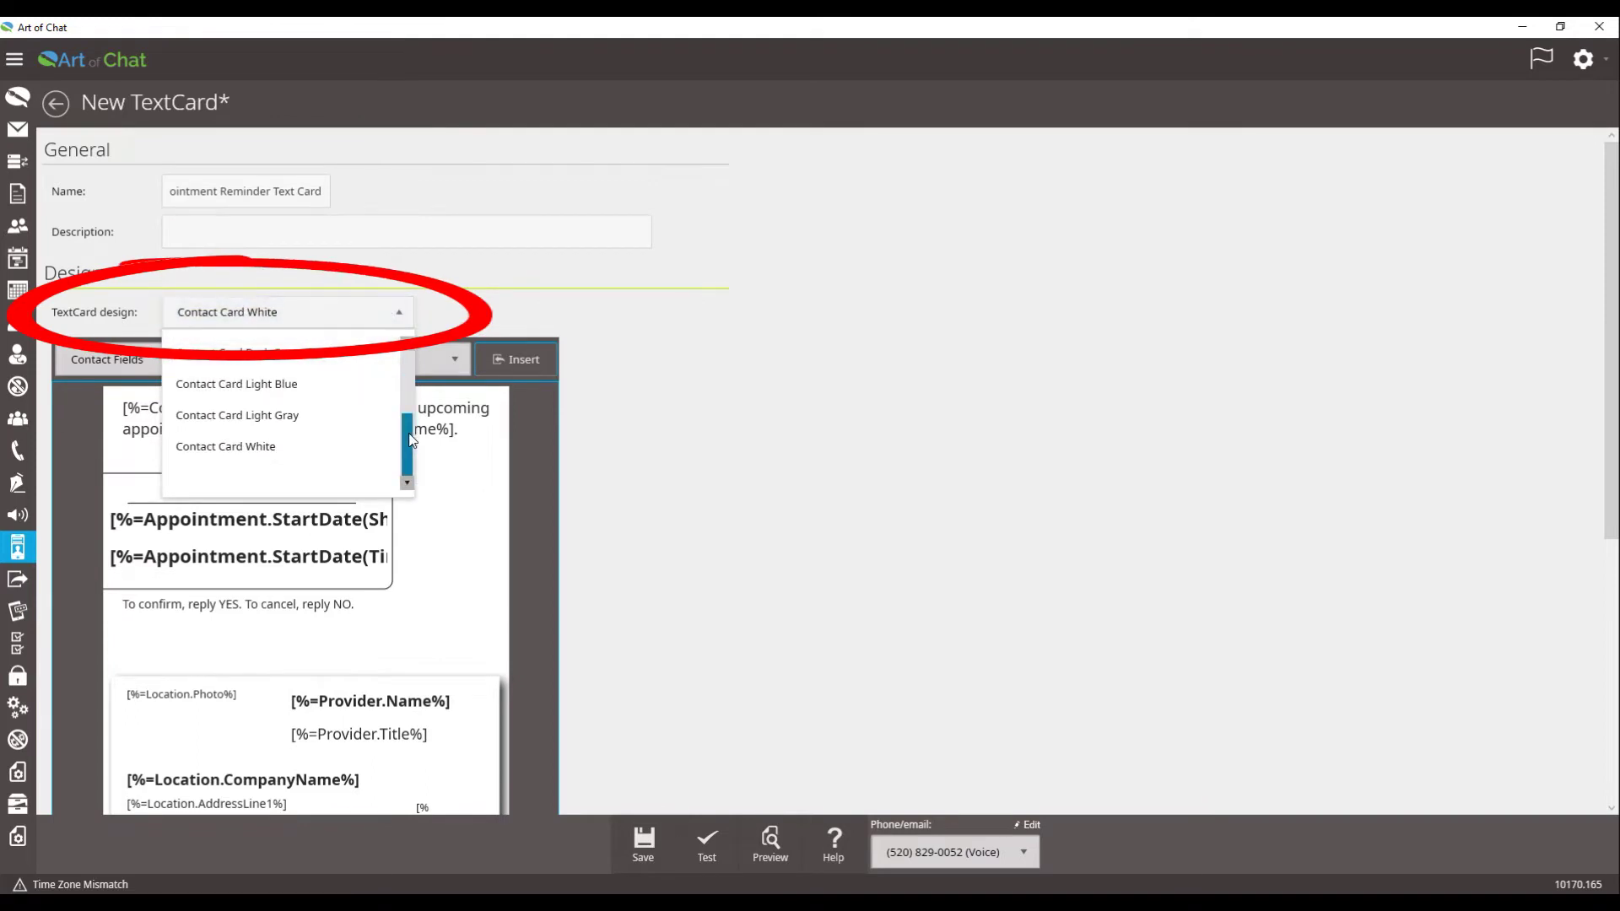
# Step: Change the card design to Contact Card Light Blue
pyautogui.moveTo(410, 439); pyautogui.dragTo(413, 361)
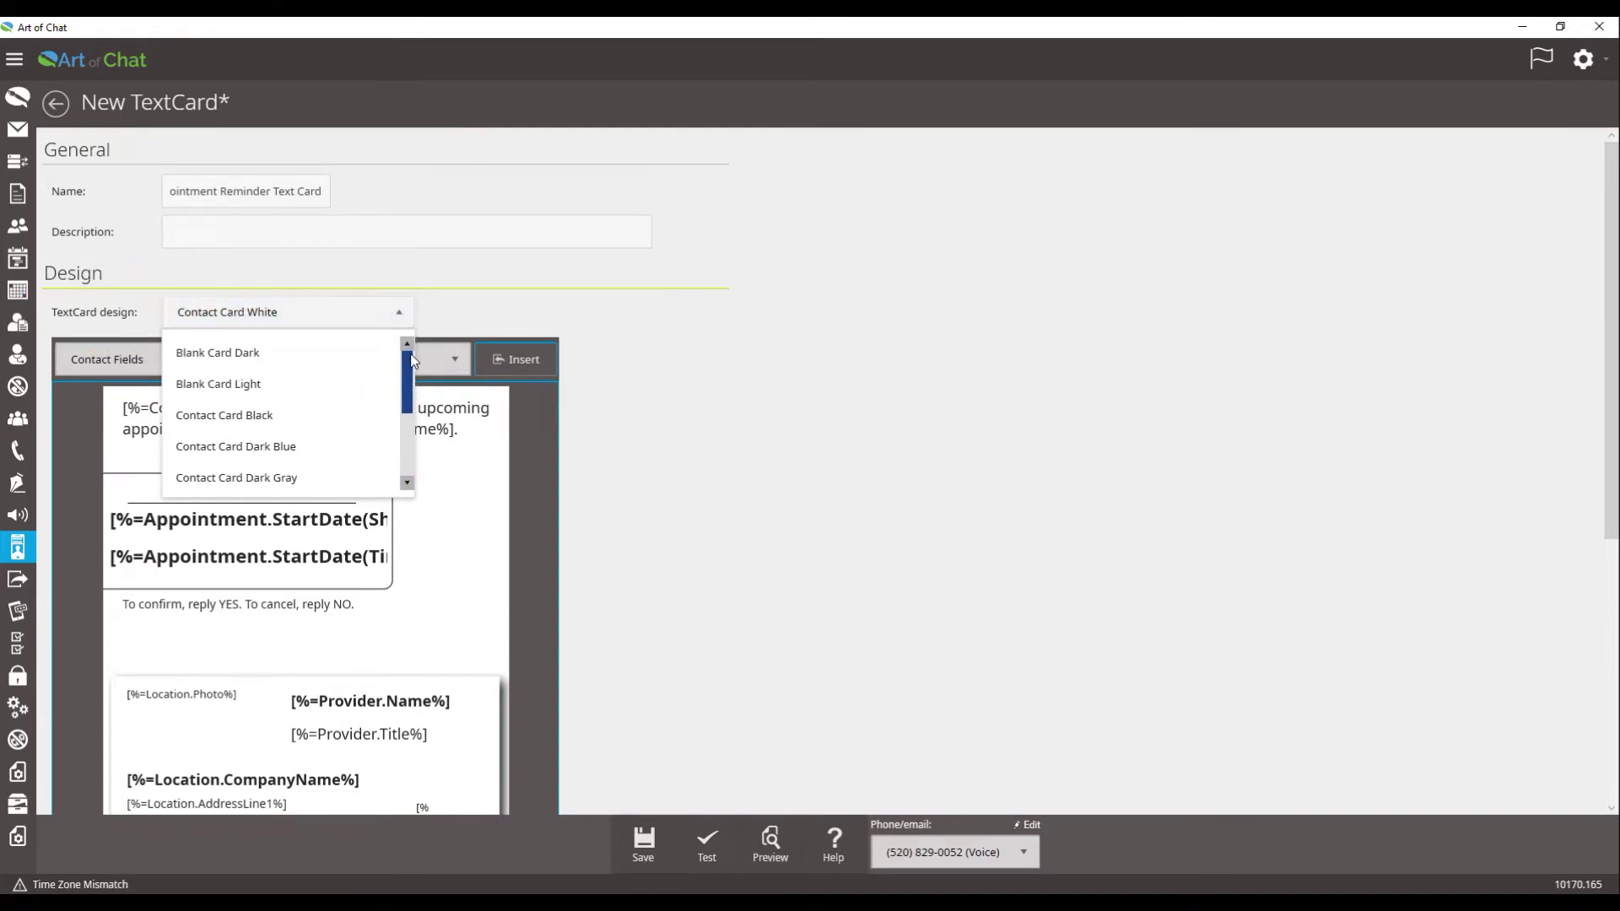
pyautogui.click(267, 384)
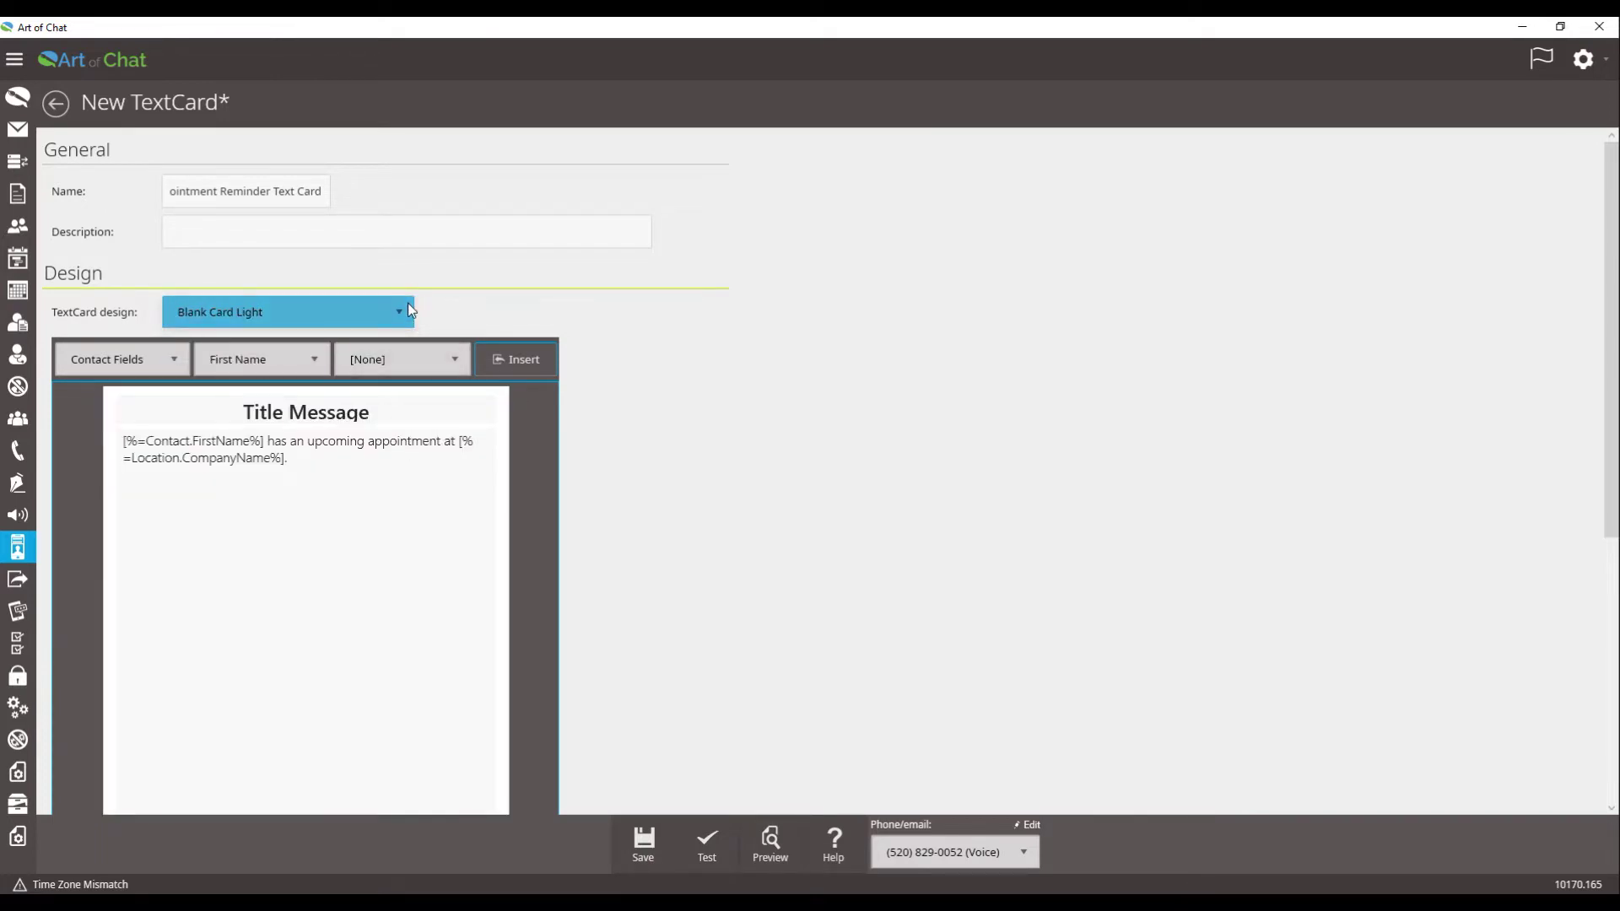
pyautogui.click(405, 307)
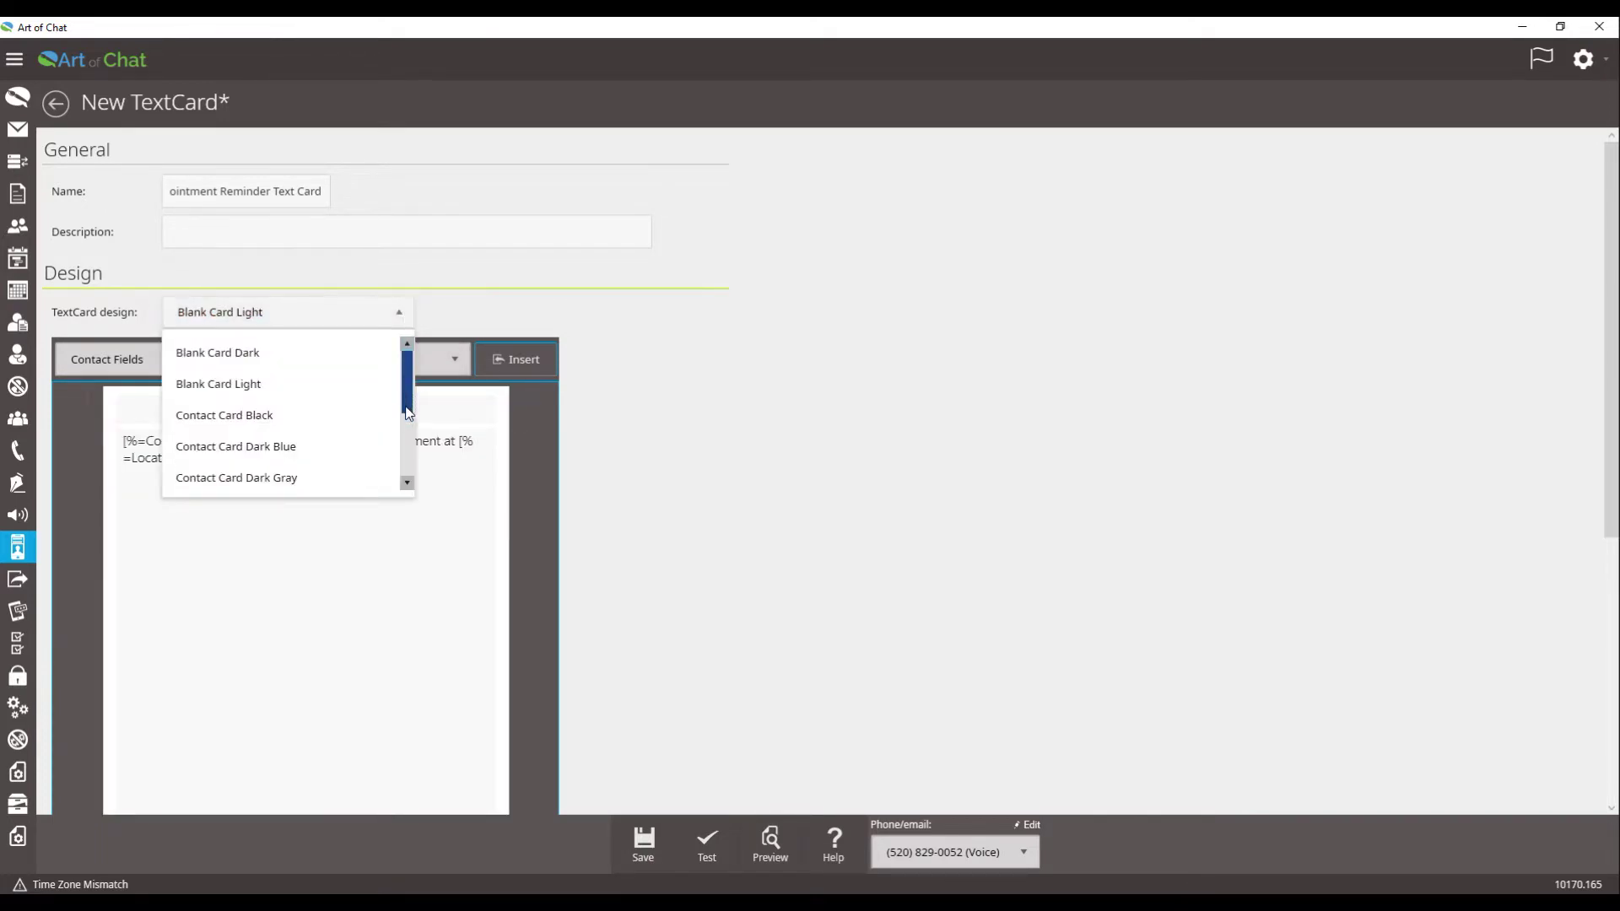
pyautogui.moveTo(407, 411); pyautogui.dragTo(407, 451)
pyautogui.scroll(-1, 296, 415)
pyautogui.click(291, 384)
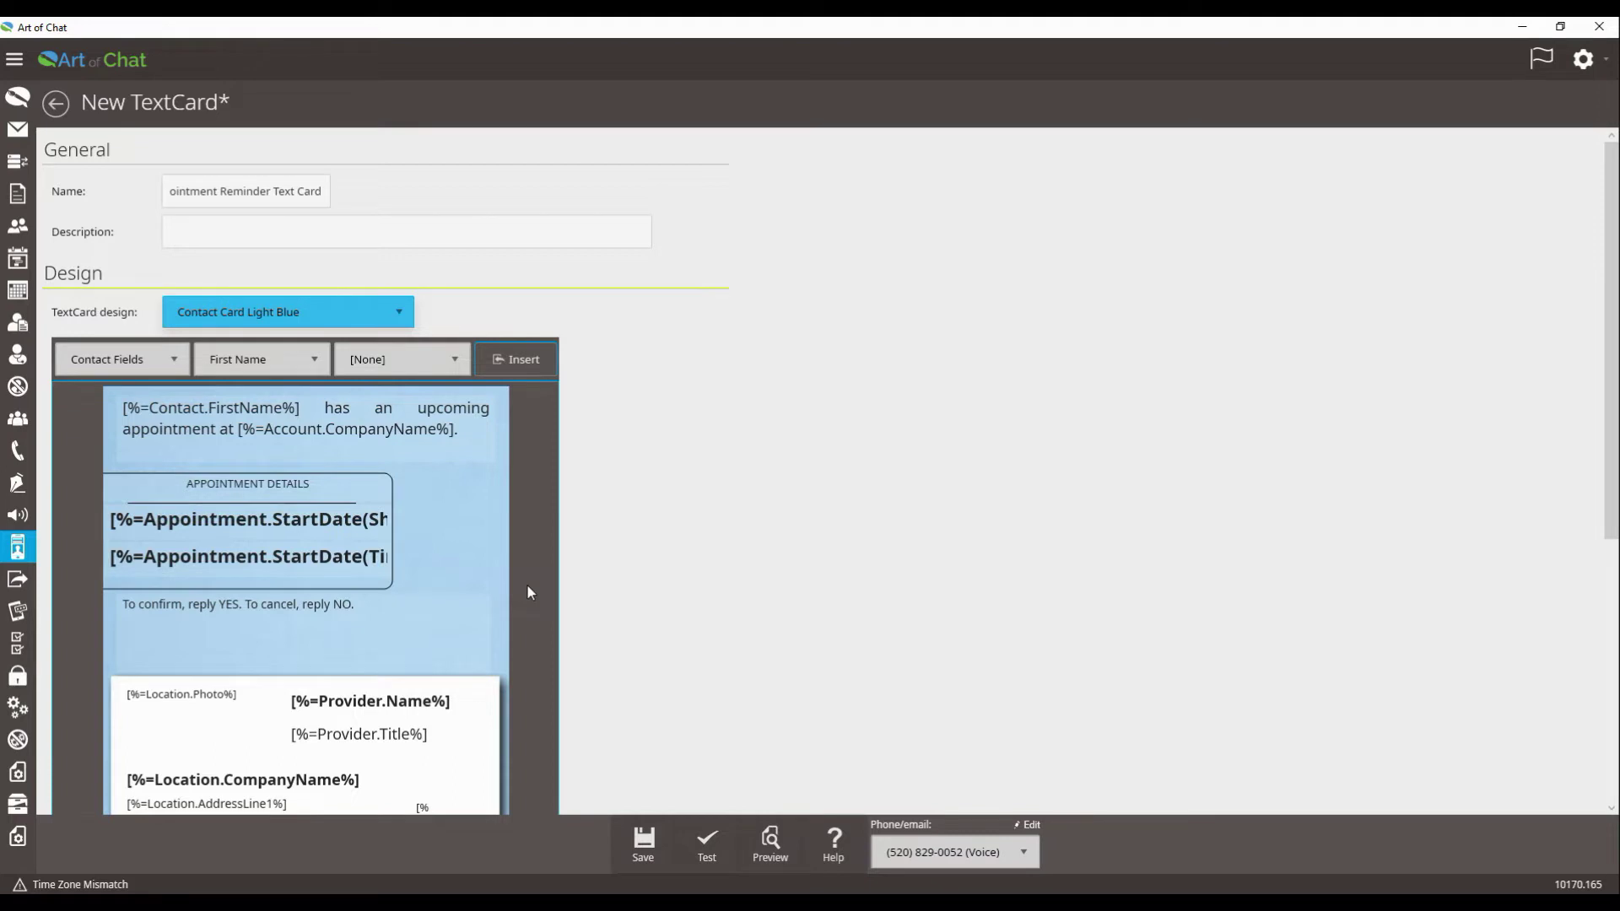
pyautogui.scroll(-1, 547, 555)
pyautogui.scroll(-2, 549, 552)
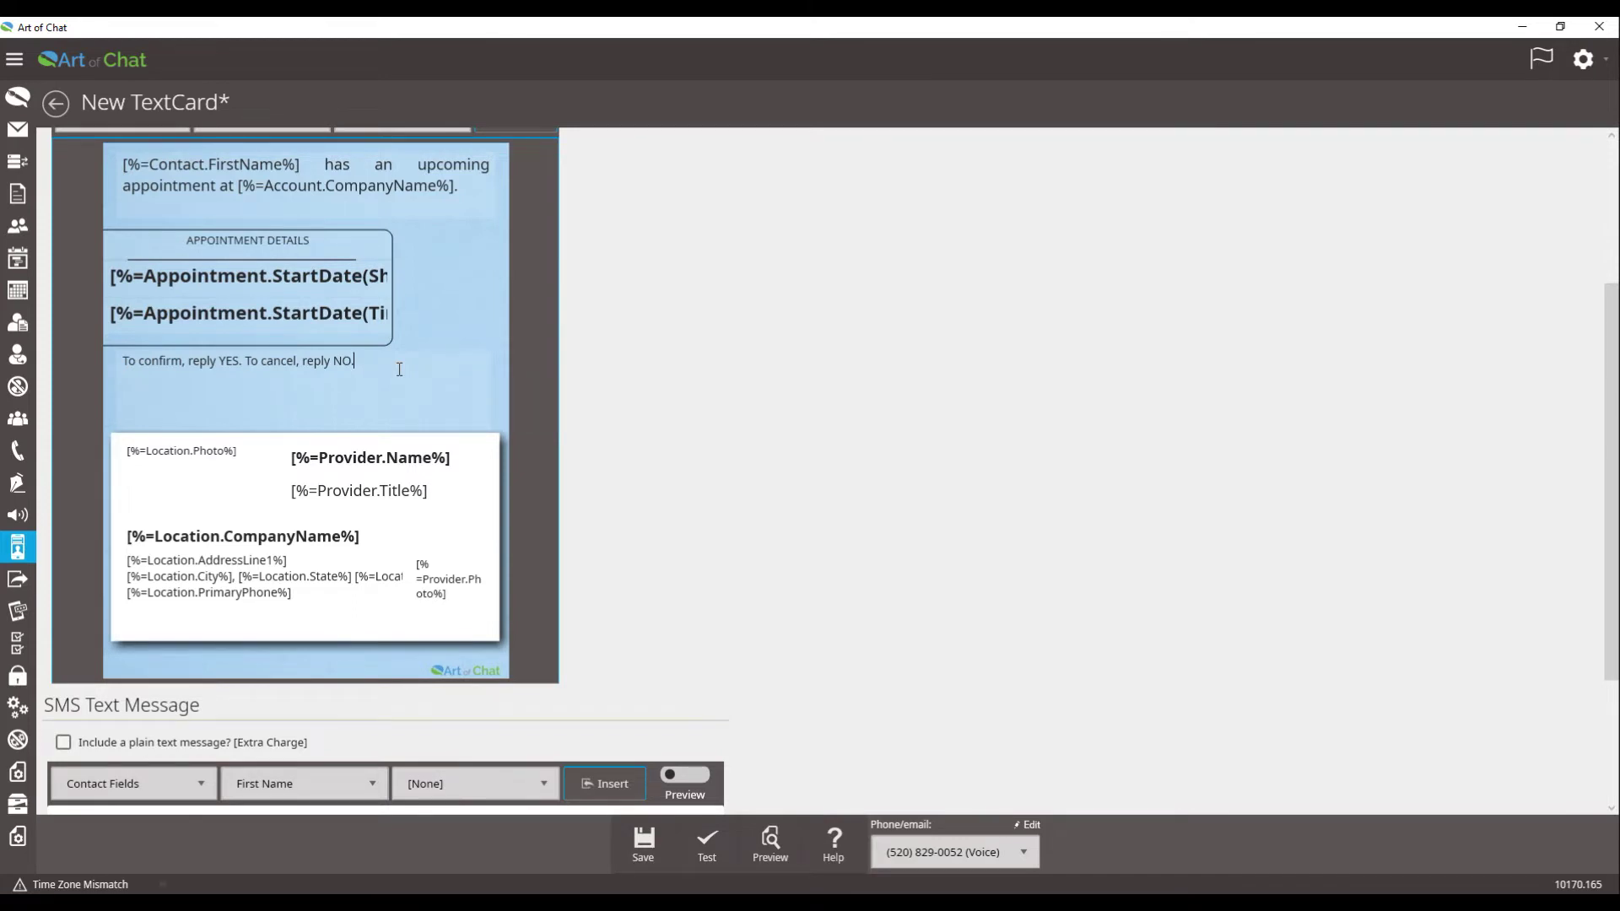
# Step: Append 'To Unsubscribe, reply REMOVE.' to the card's middle message
pyautogui.write('To Unsubscribe')
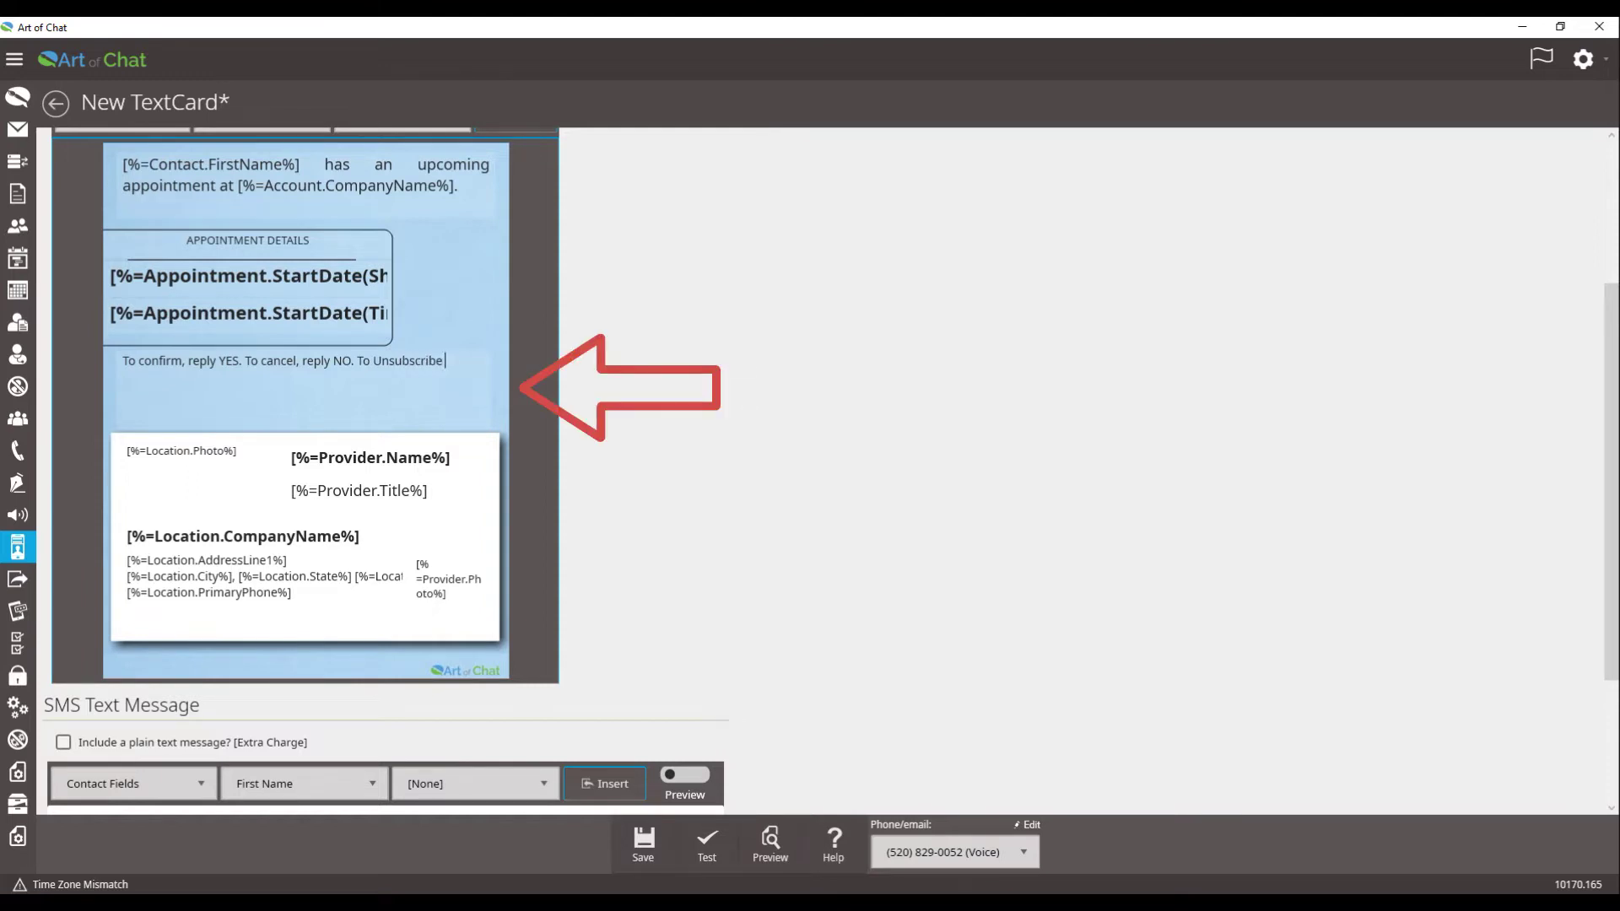
pyautogui.write(', reply REMOVE.')
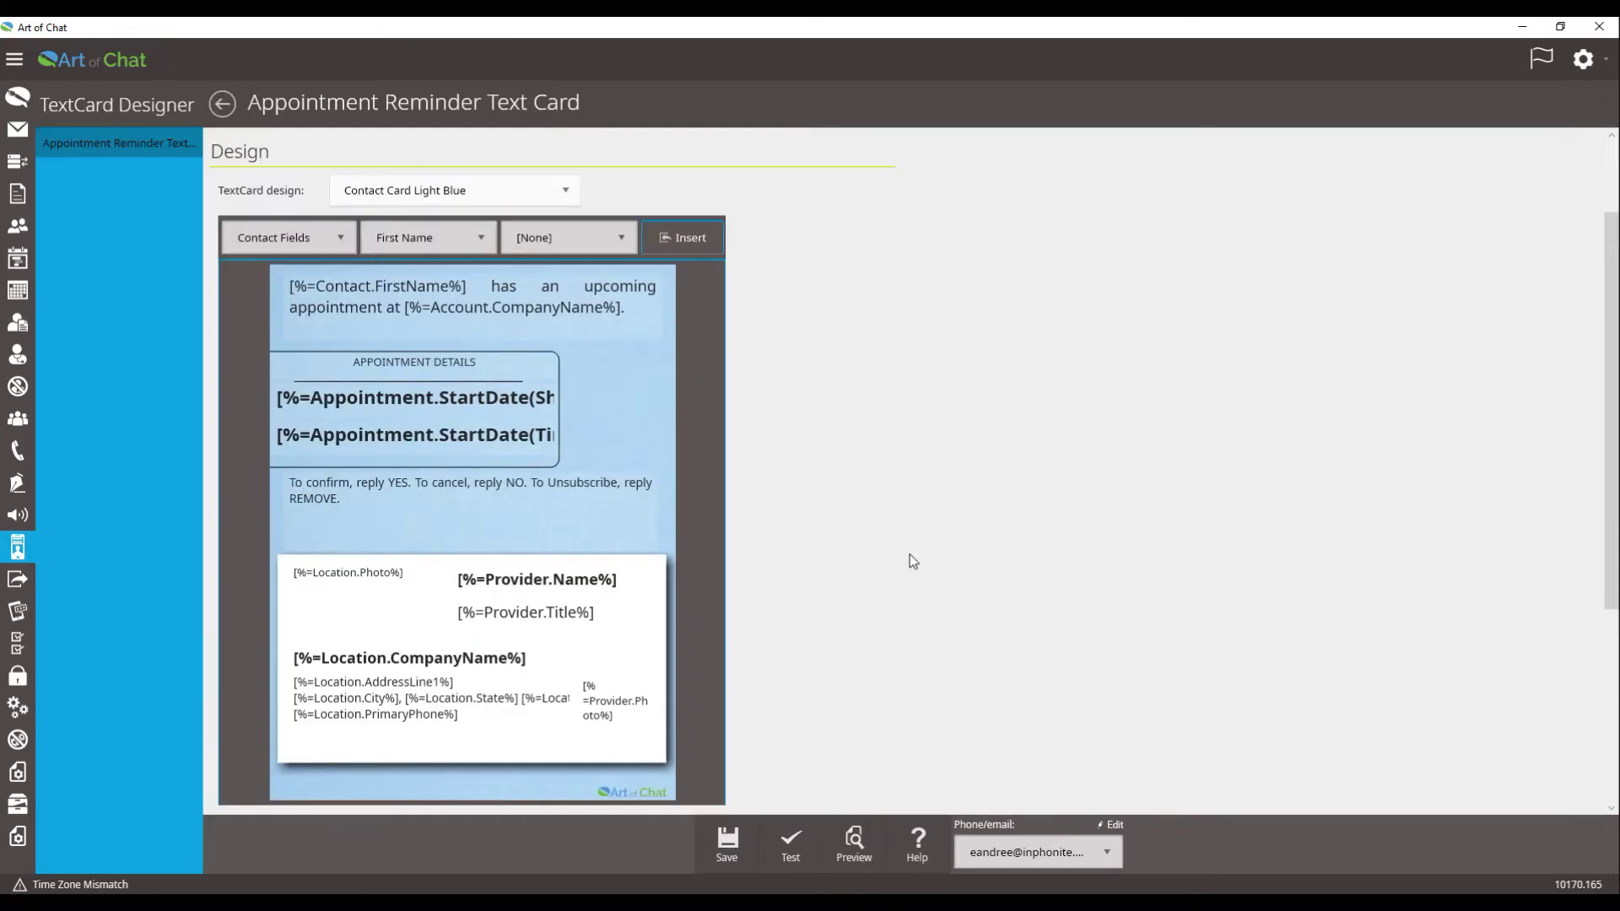
pyautogui.scroll(-5, 910, 555)
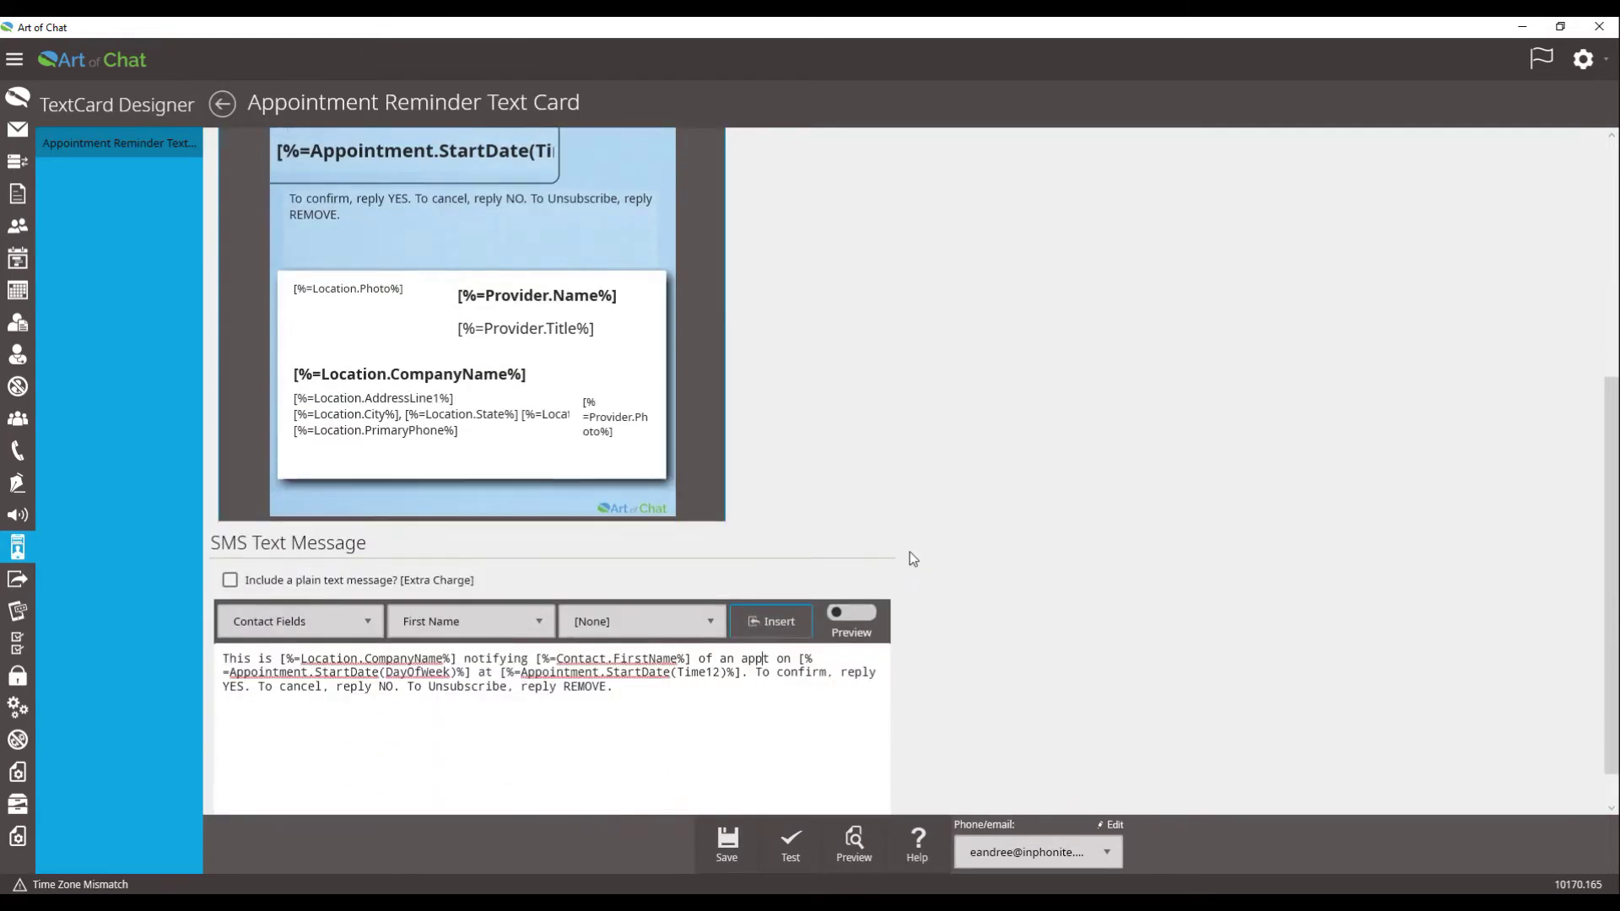
# Step: Include a plain text SMS message, save the card, and return to the dashboard
pyautogui.click(230, 540)
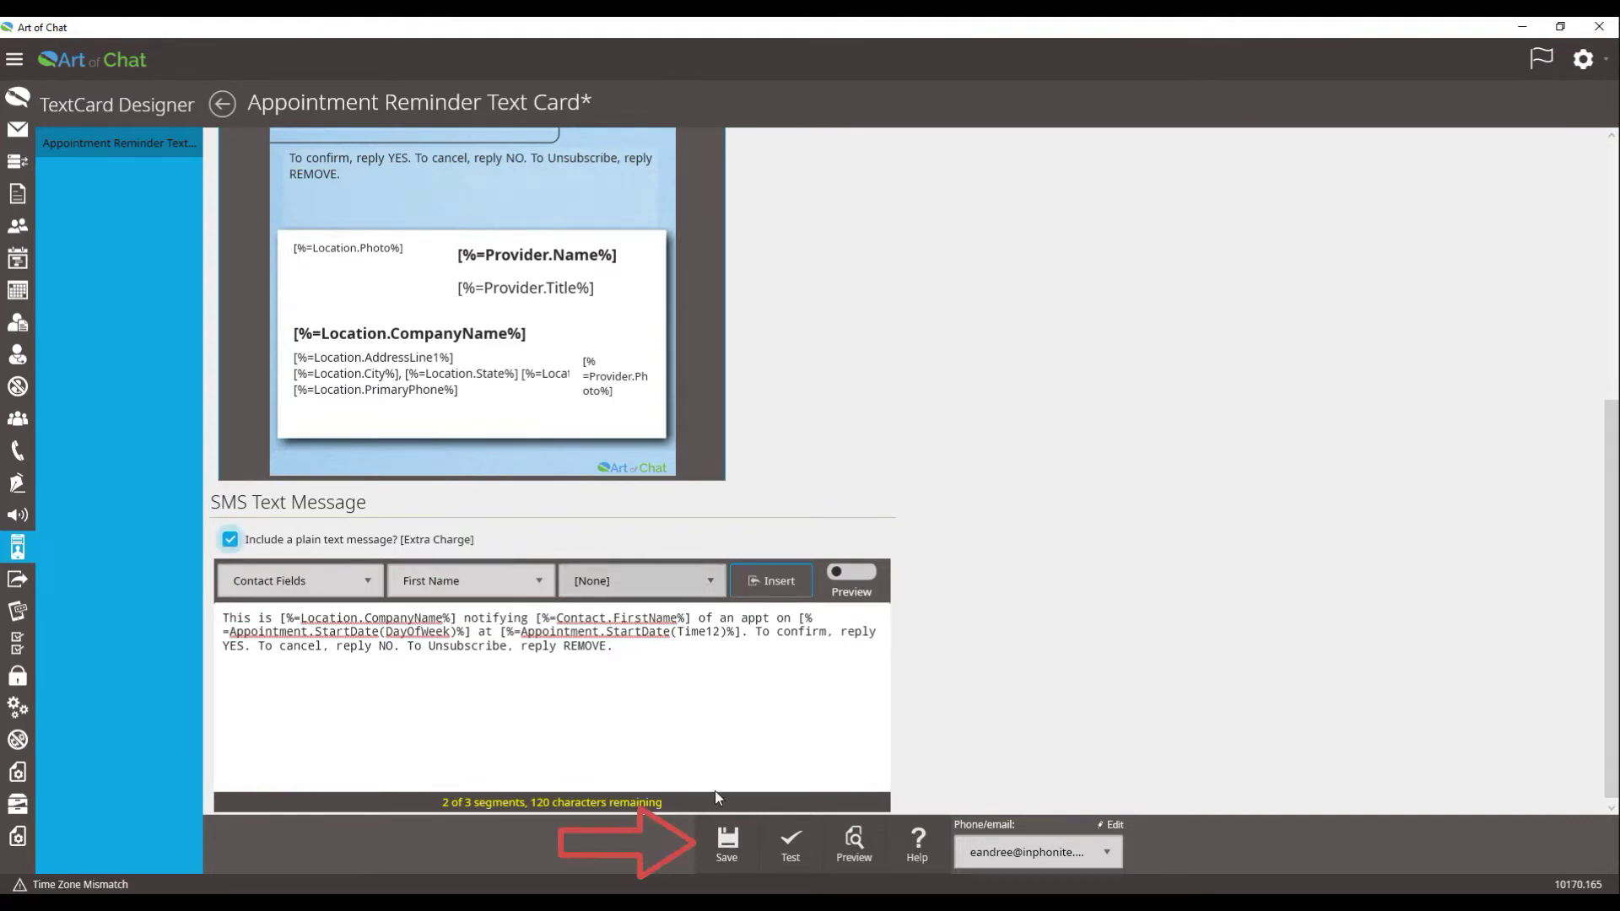
pyautogui.click(724, 838)
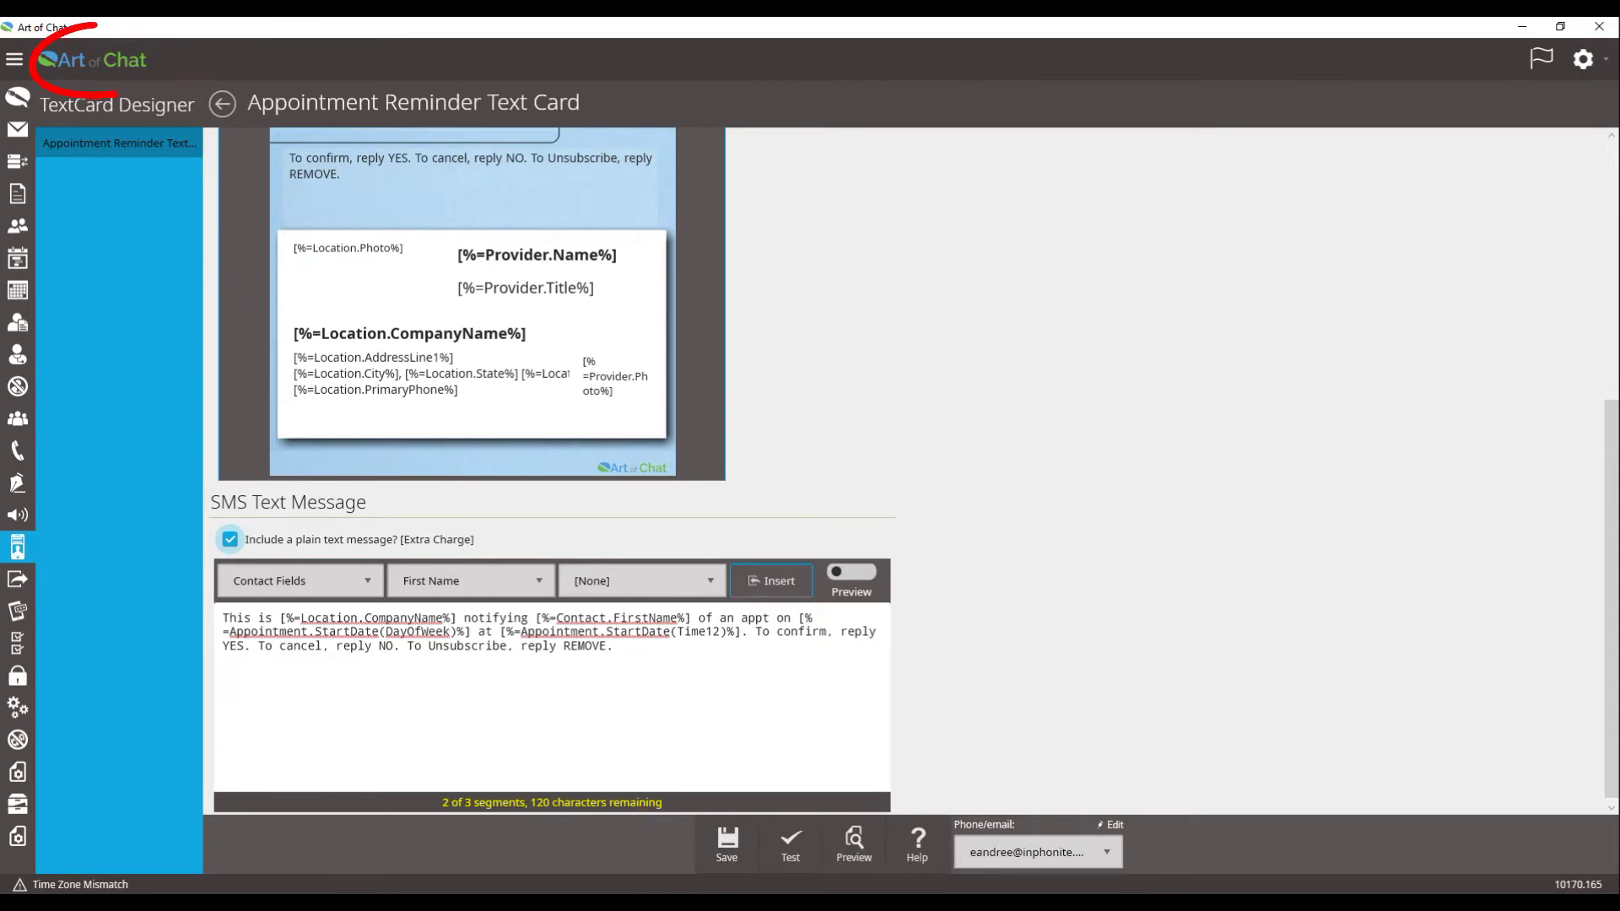
pyautogui.click(110, 70)
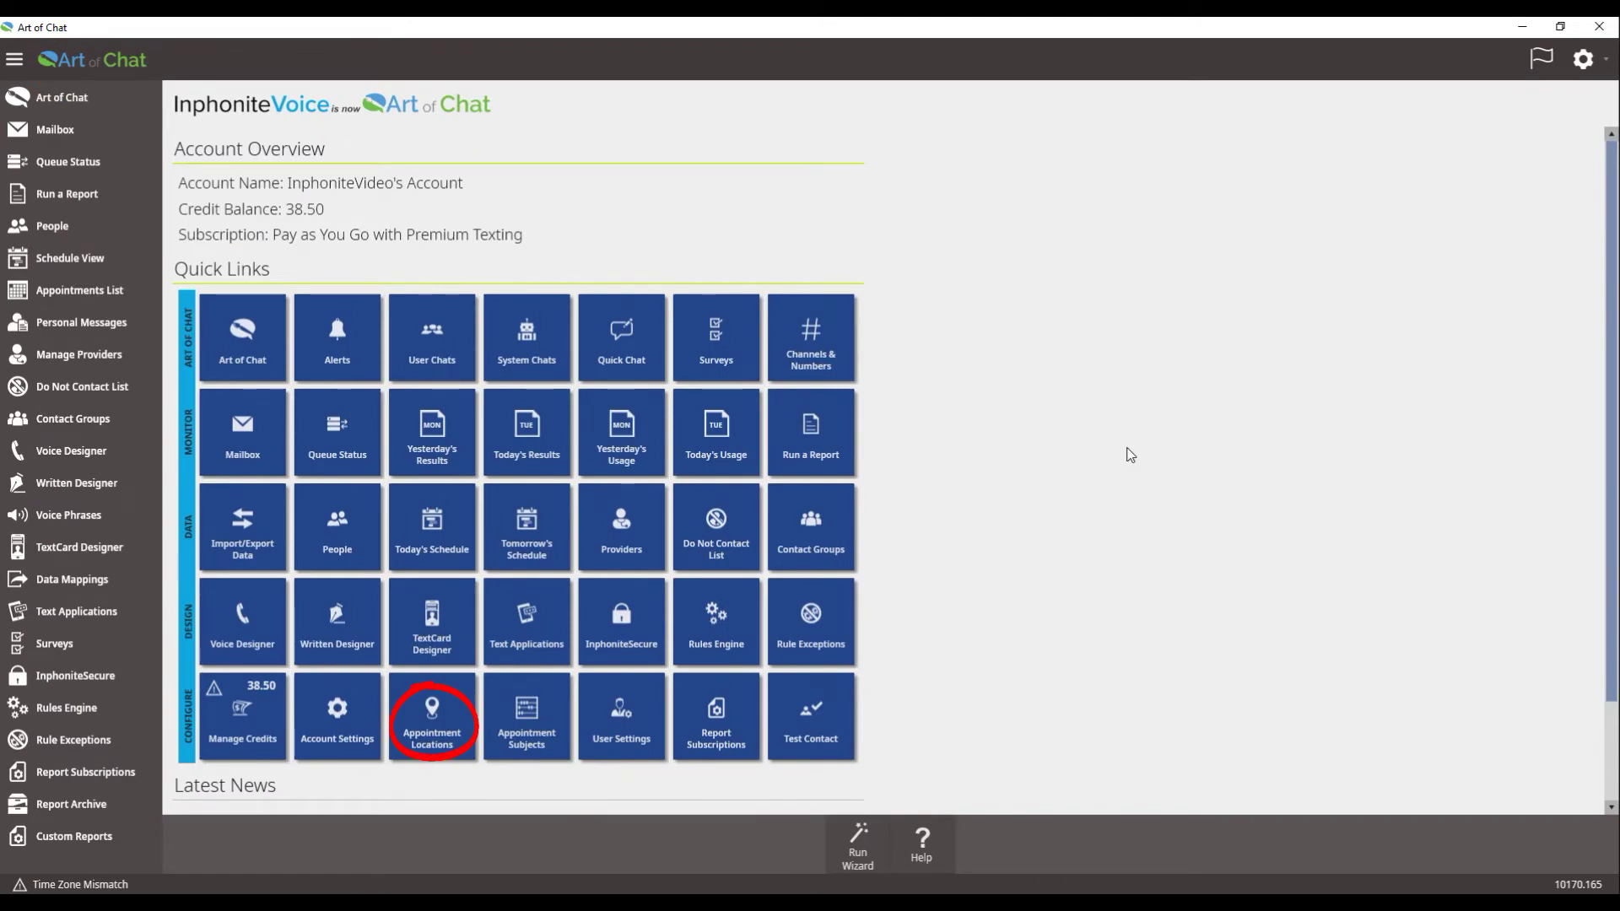
# Step: Set the [Default] appointment location's text number to the texting phone number
pyautogui.click(437, 724)
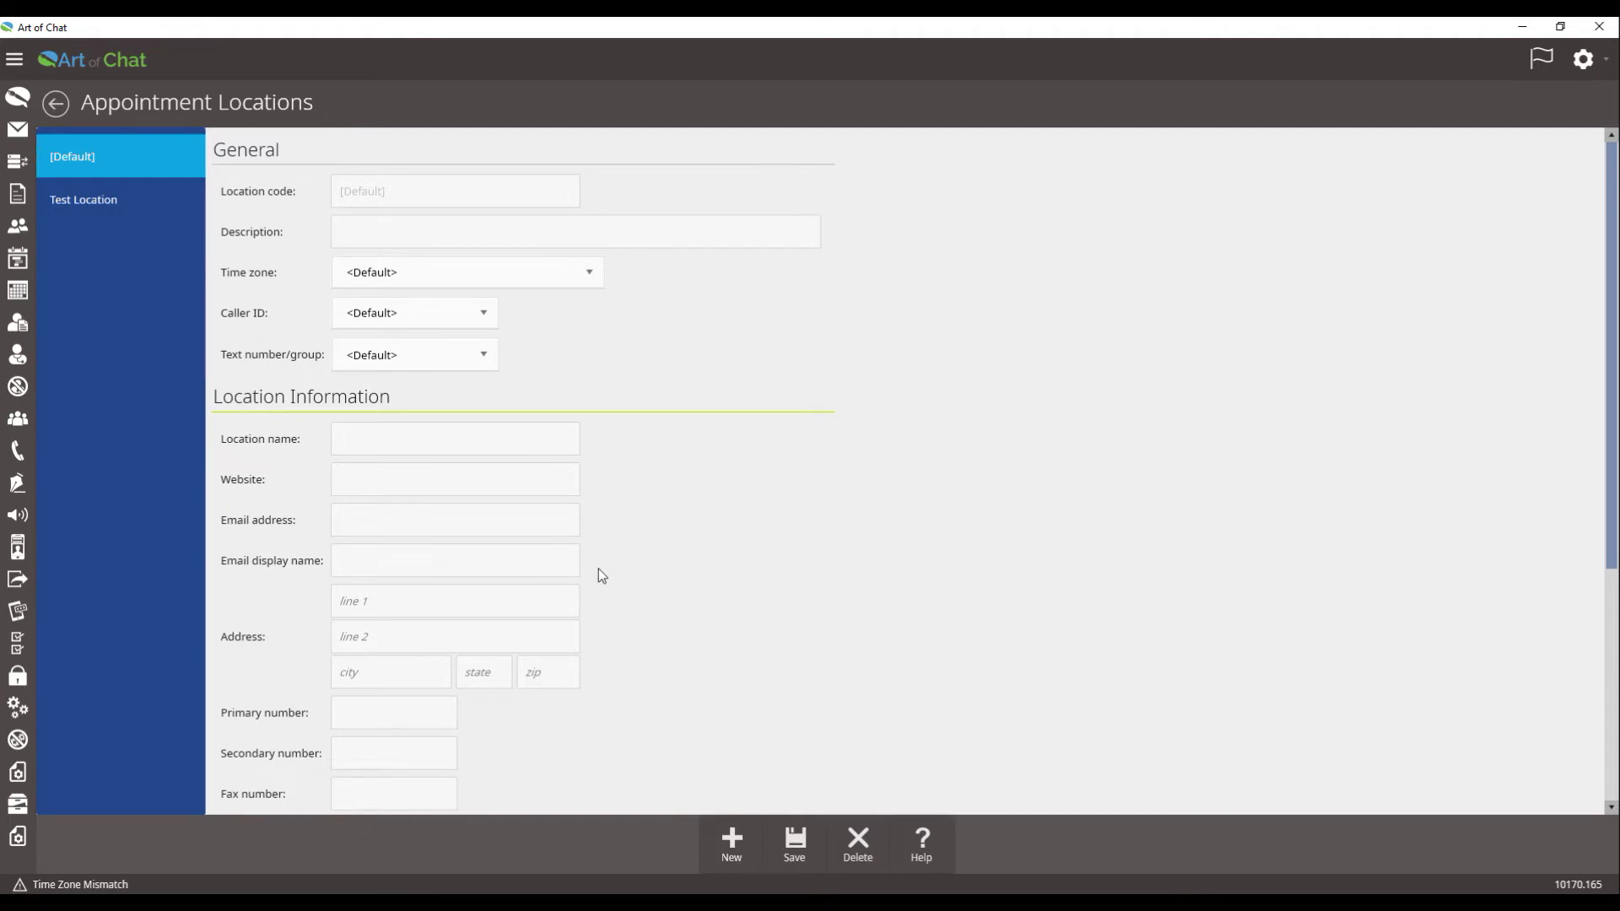
pyautogui.click(481, 355)
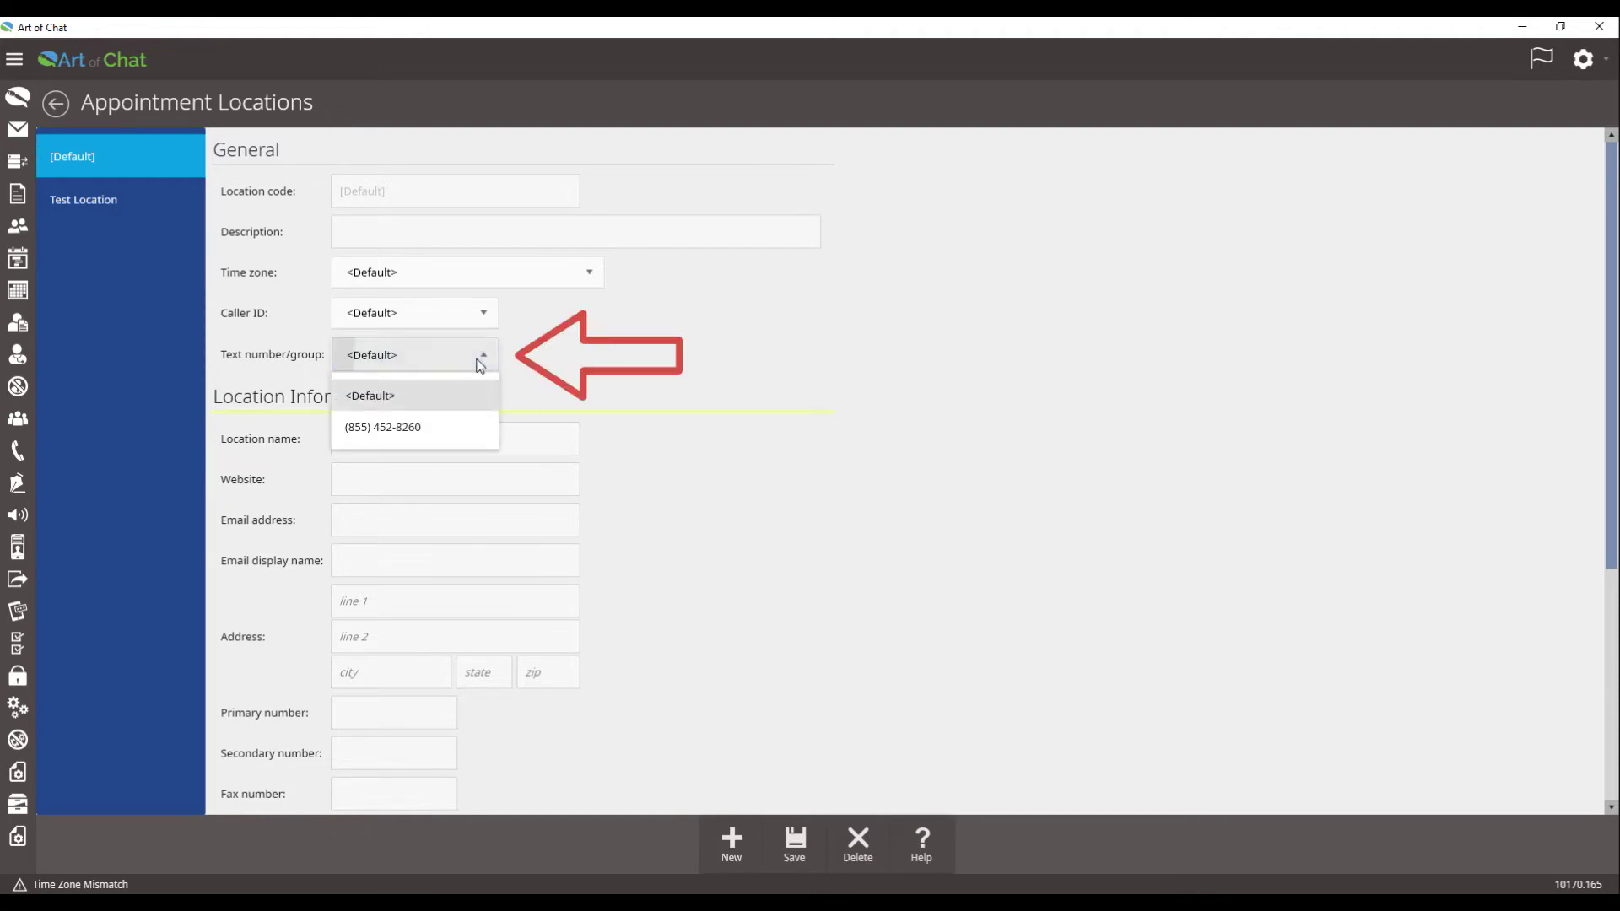
pyautogui.click(450, 429)
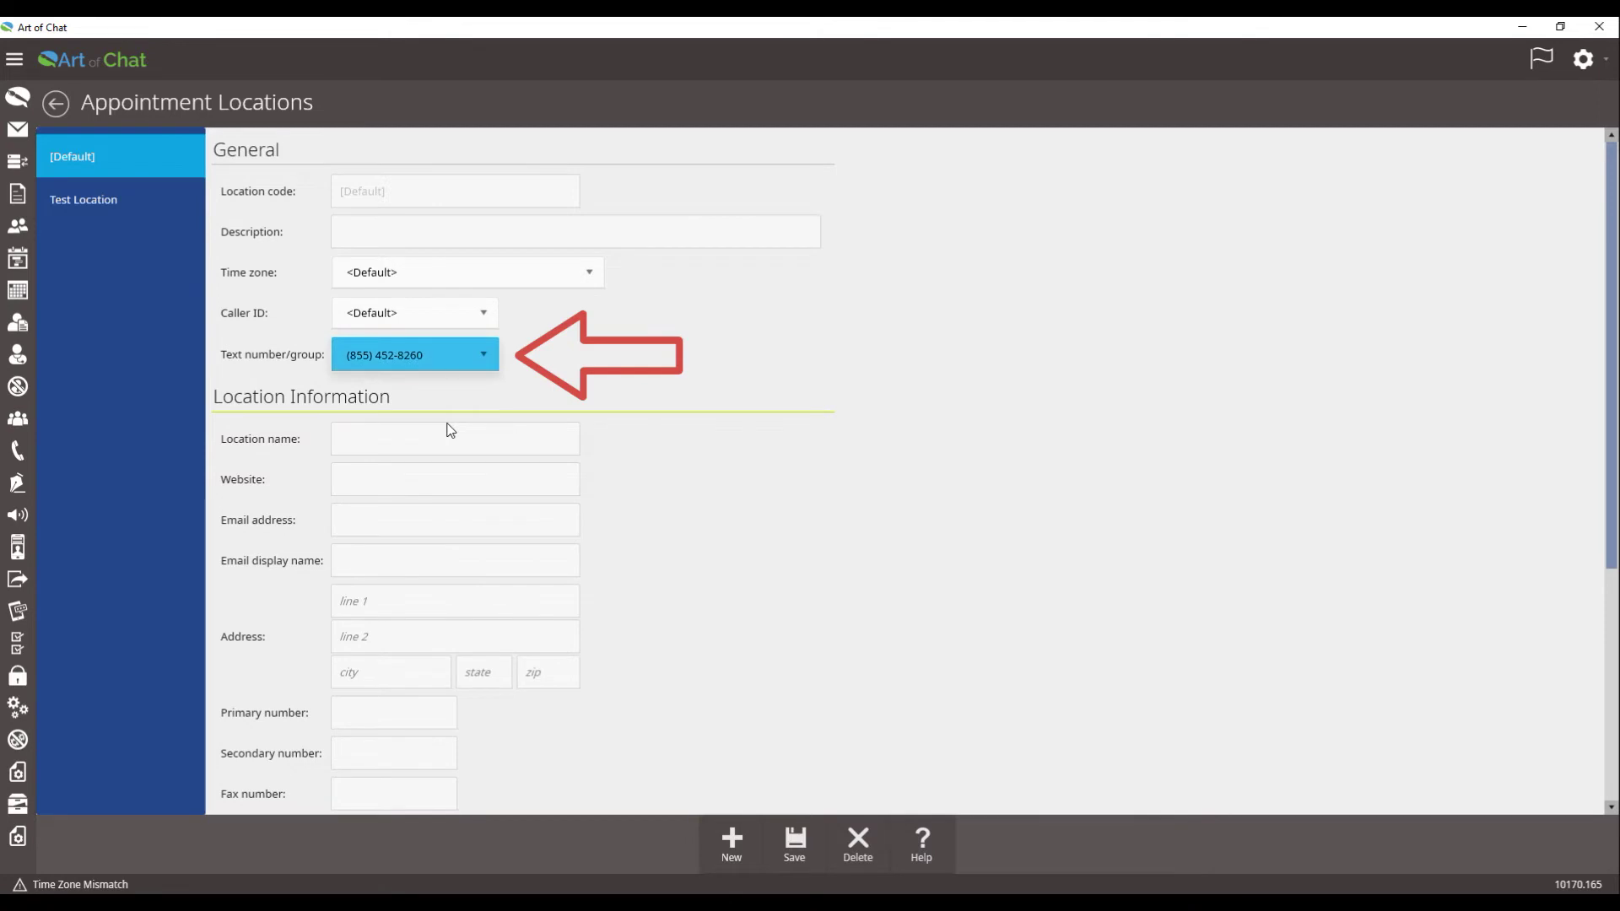
pyautogui.click(409, 439)
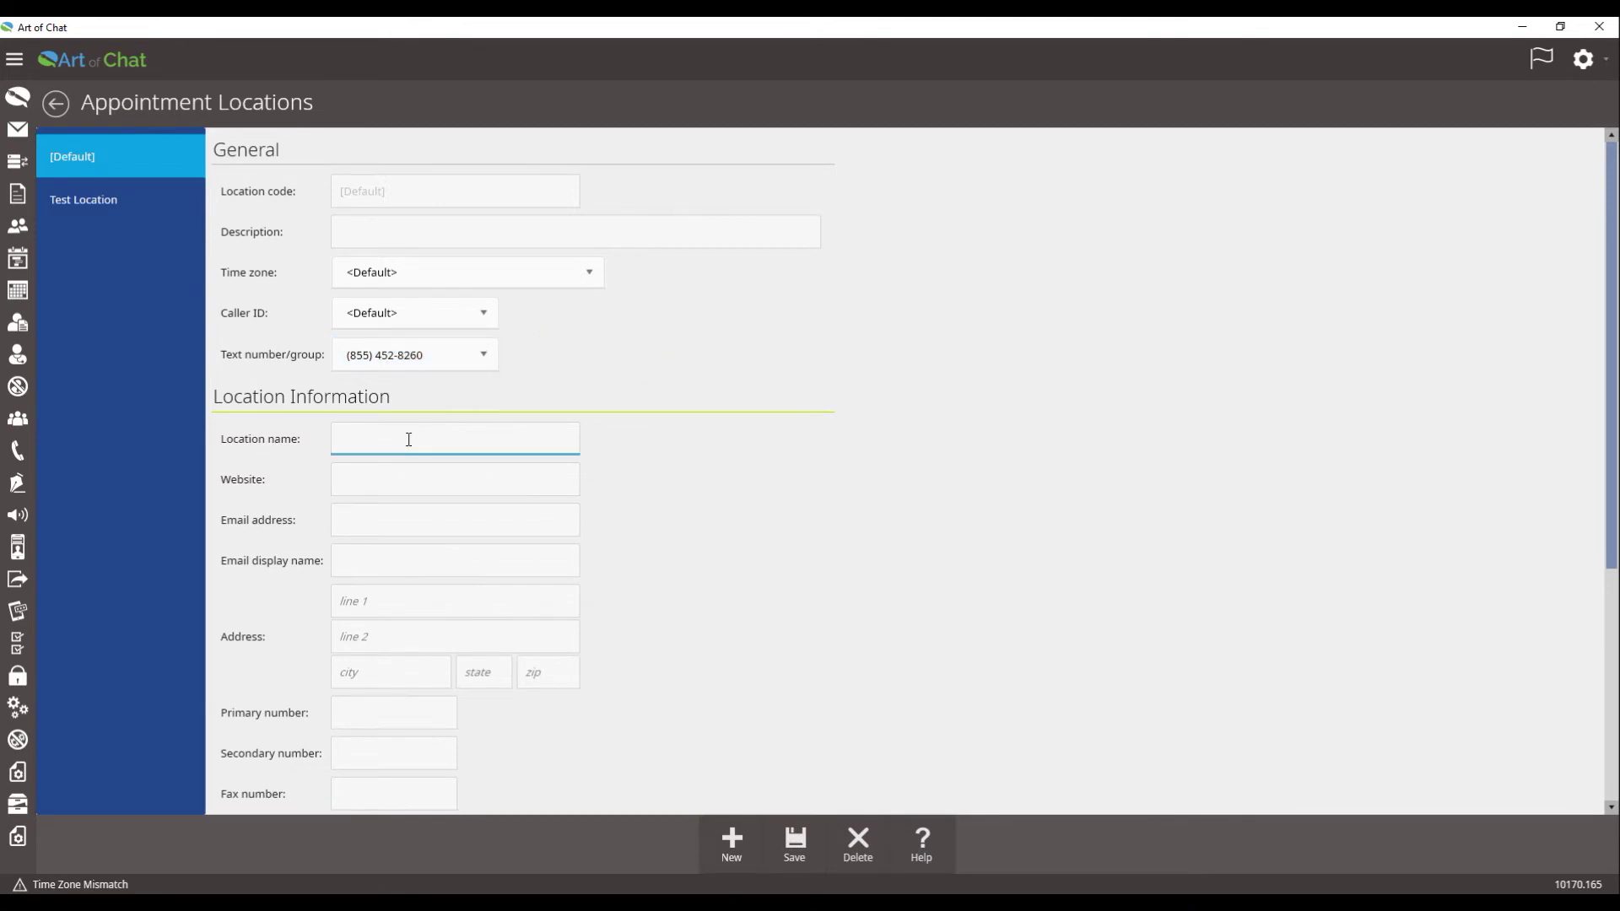
# Step: Name the default location Inphonite Center and enter its street address and primary phone number
pyautogui.write('Inph')
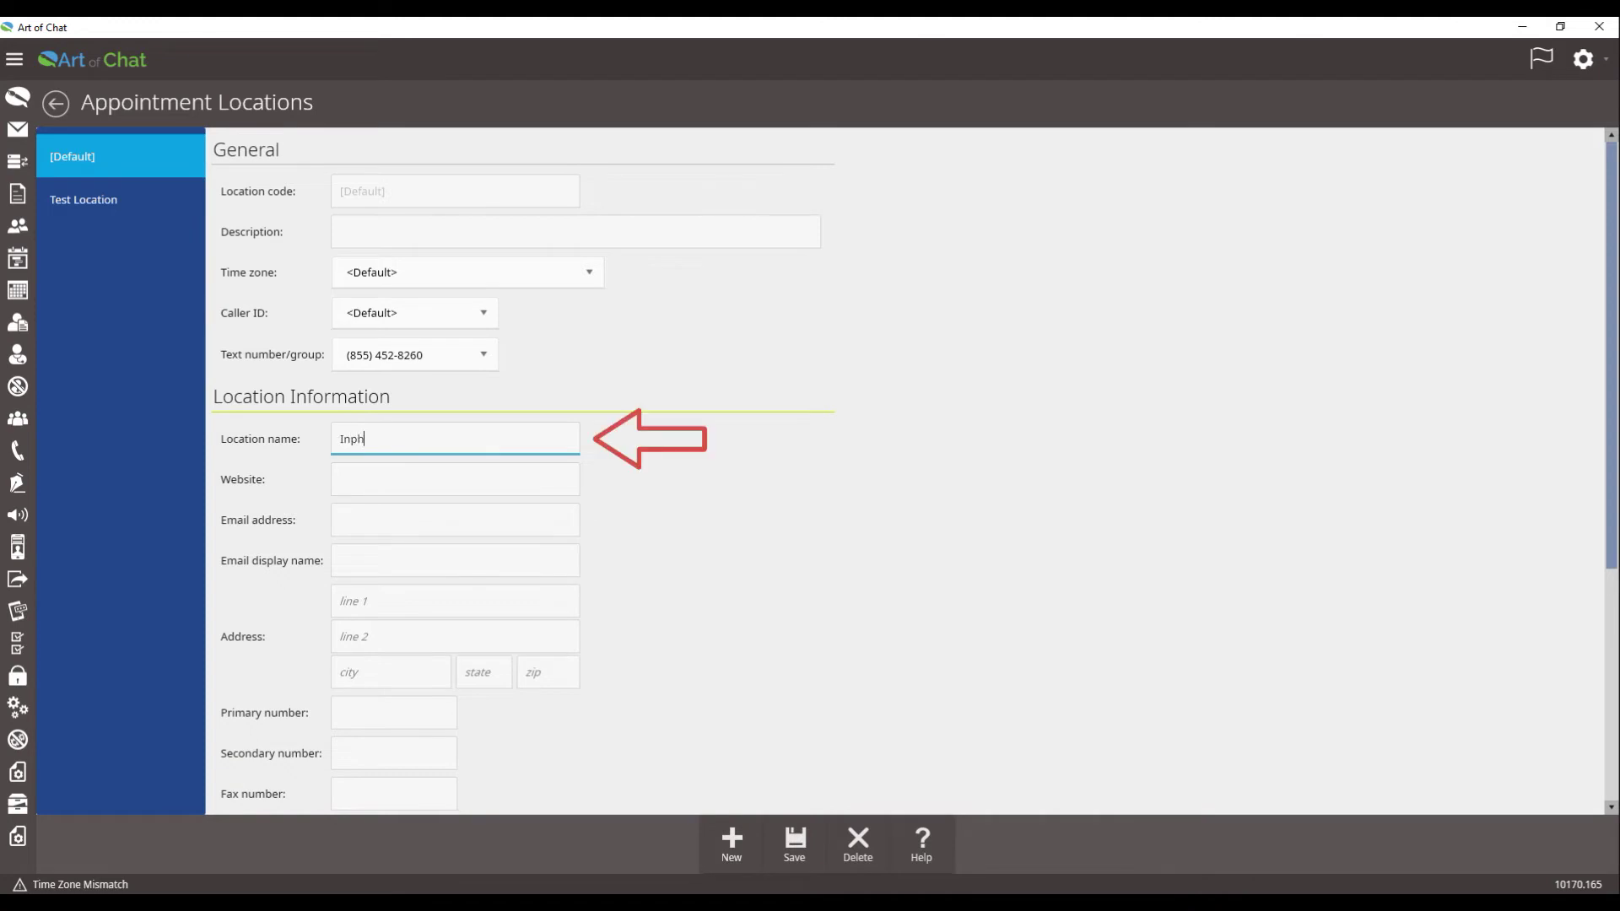
pyautogui.write('onite Center')
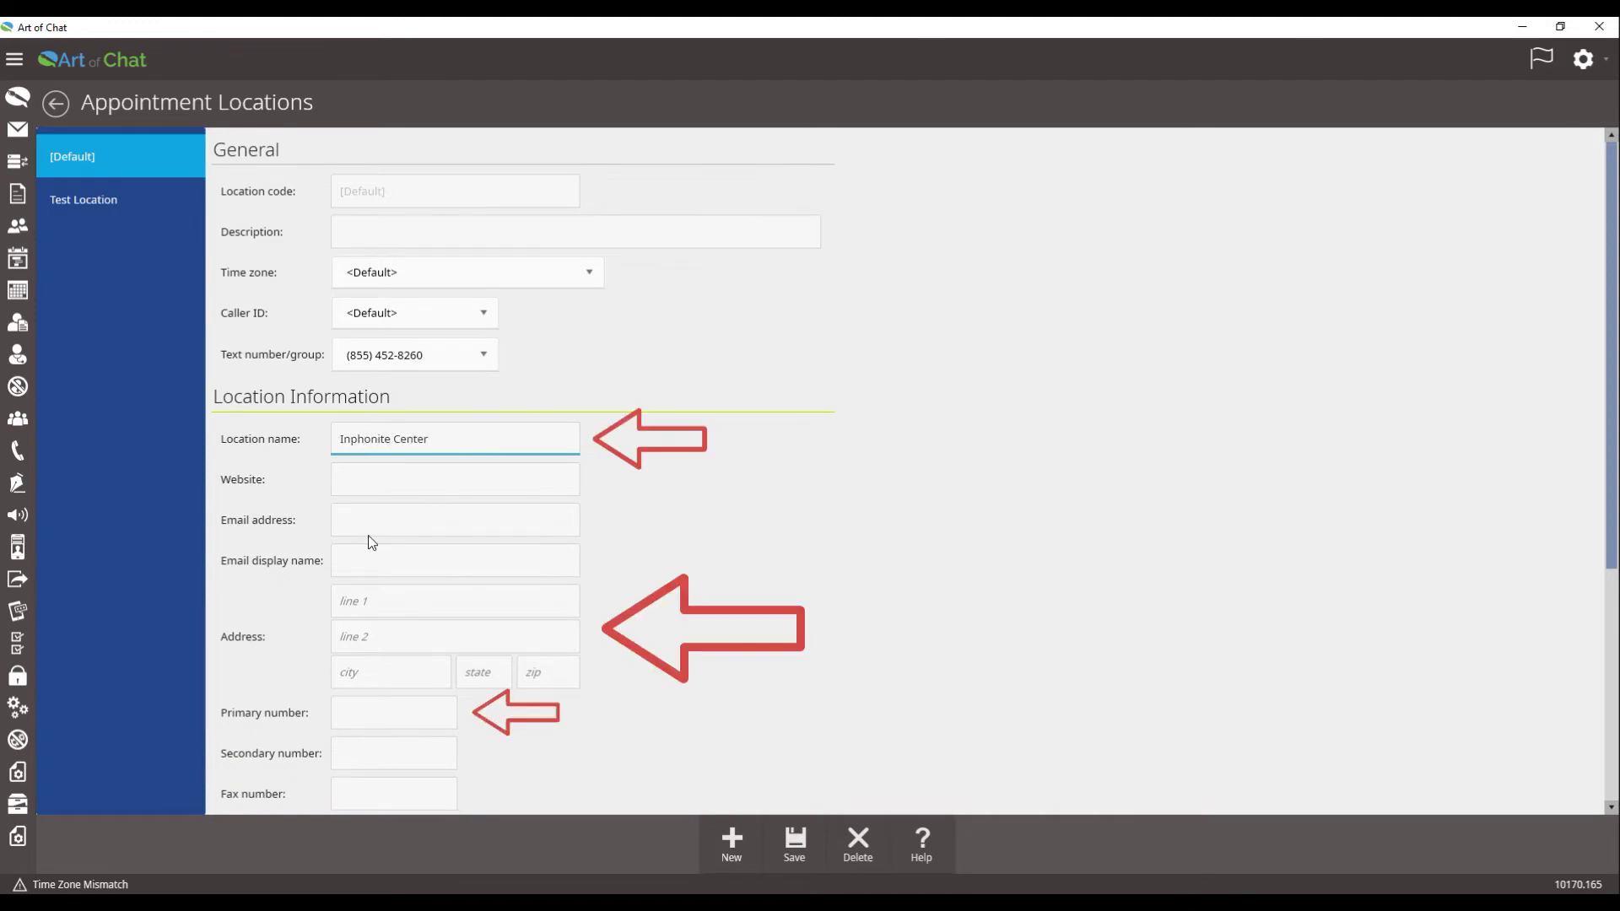
pyautogui.click(383, 601)
pyautogui.write('1234')
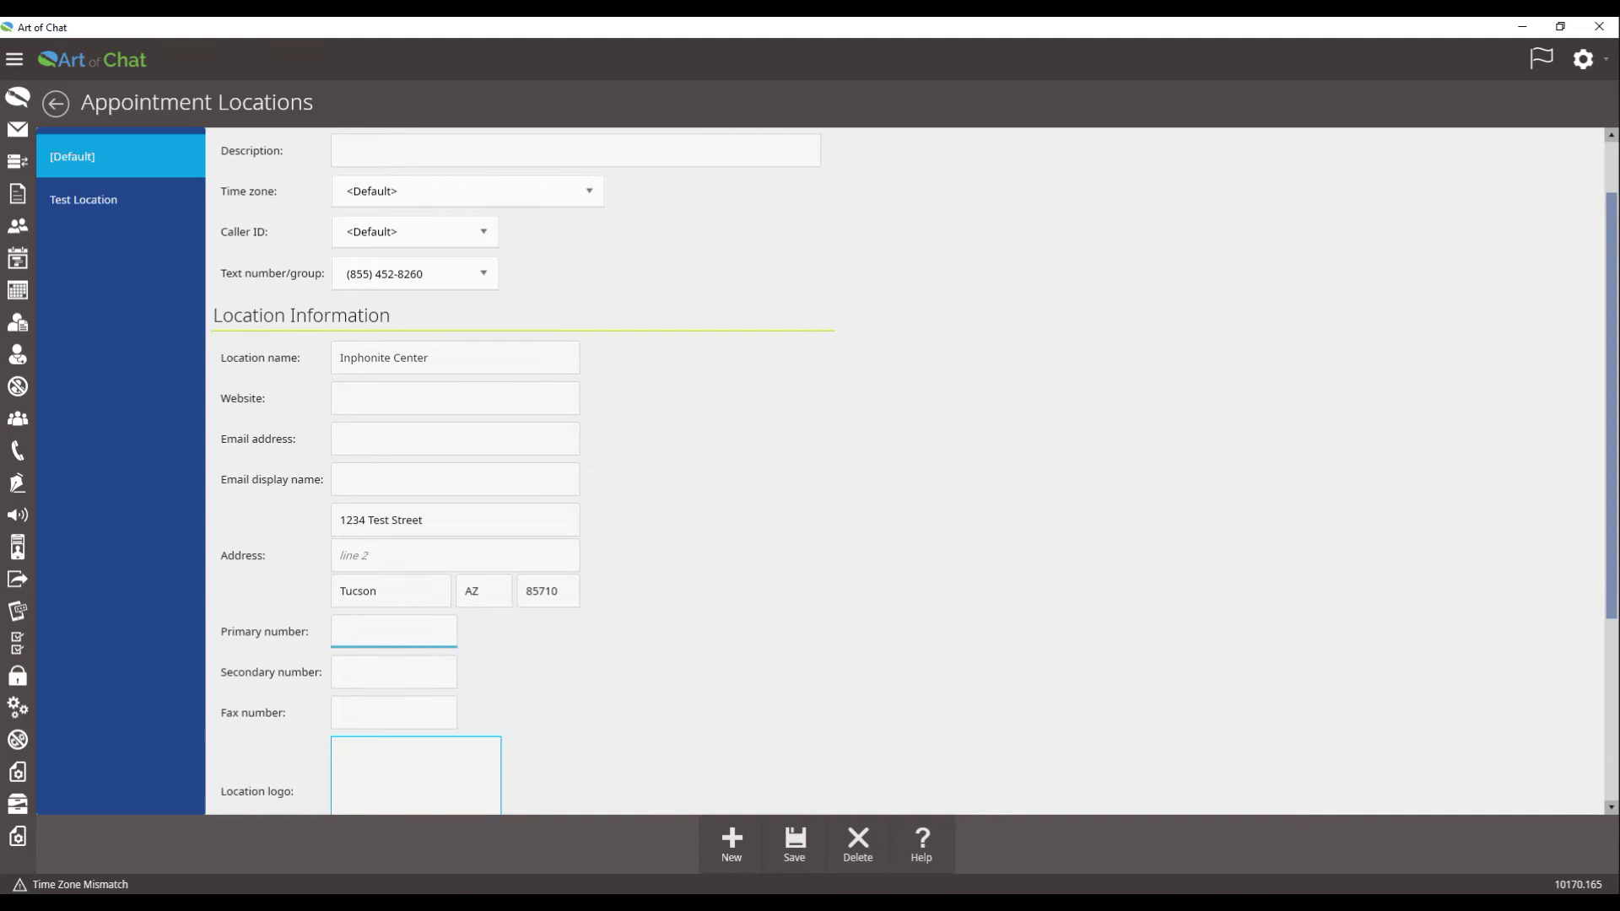
pyautogui.scroll(-4, 823, 662)
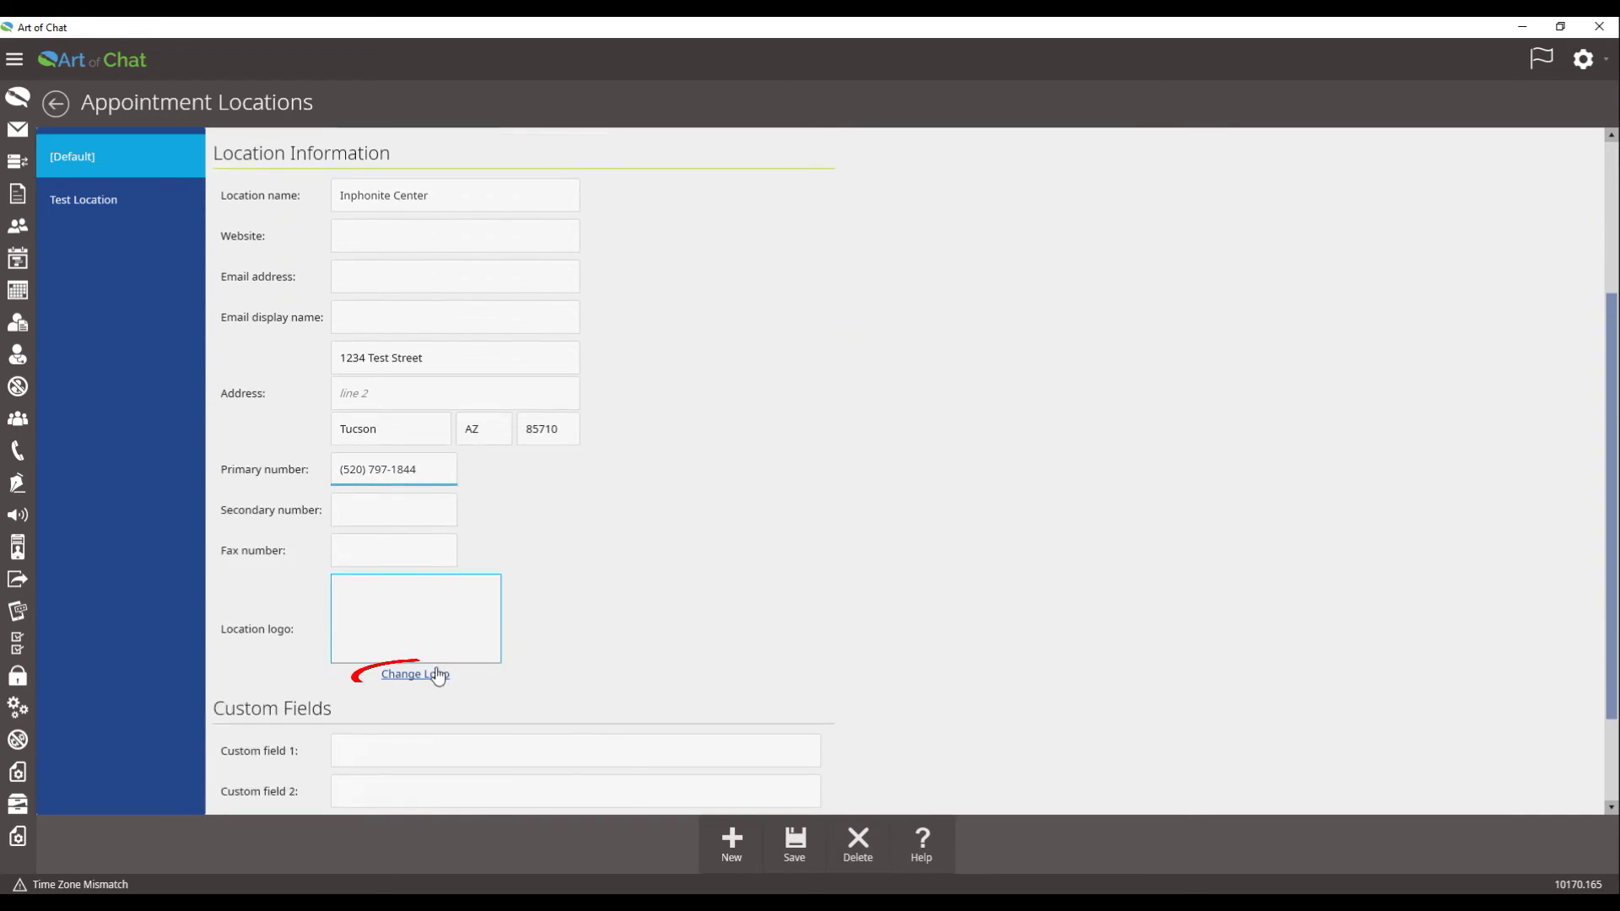
# Step: Set the location logo to AOC Trademark.png and save the location details
pyautogui.click(415, 675)
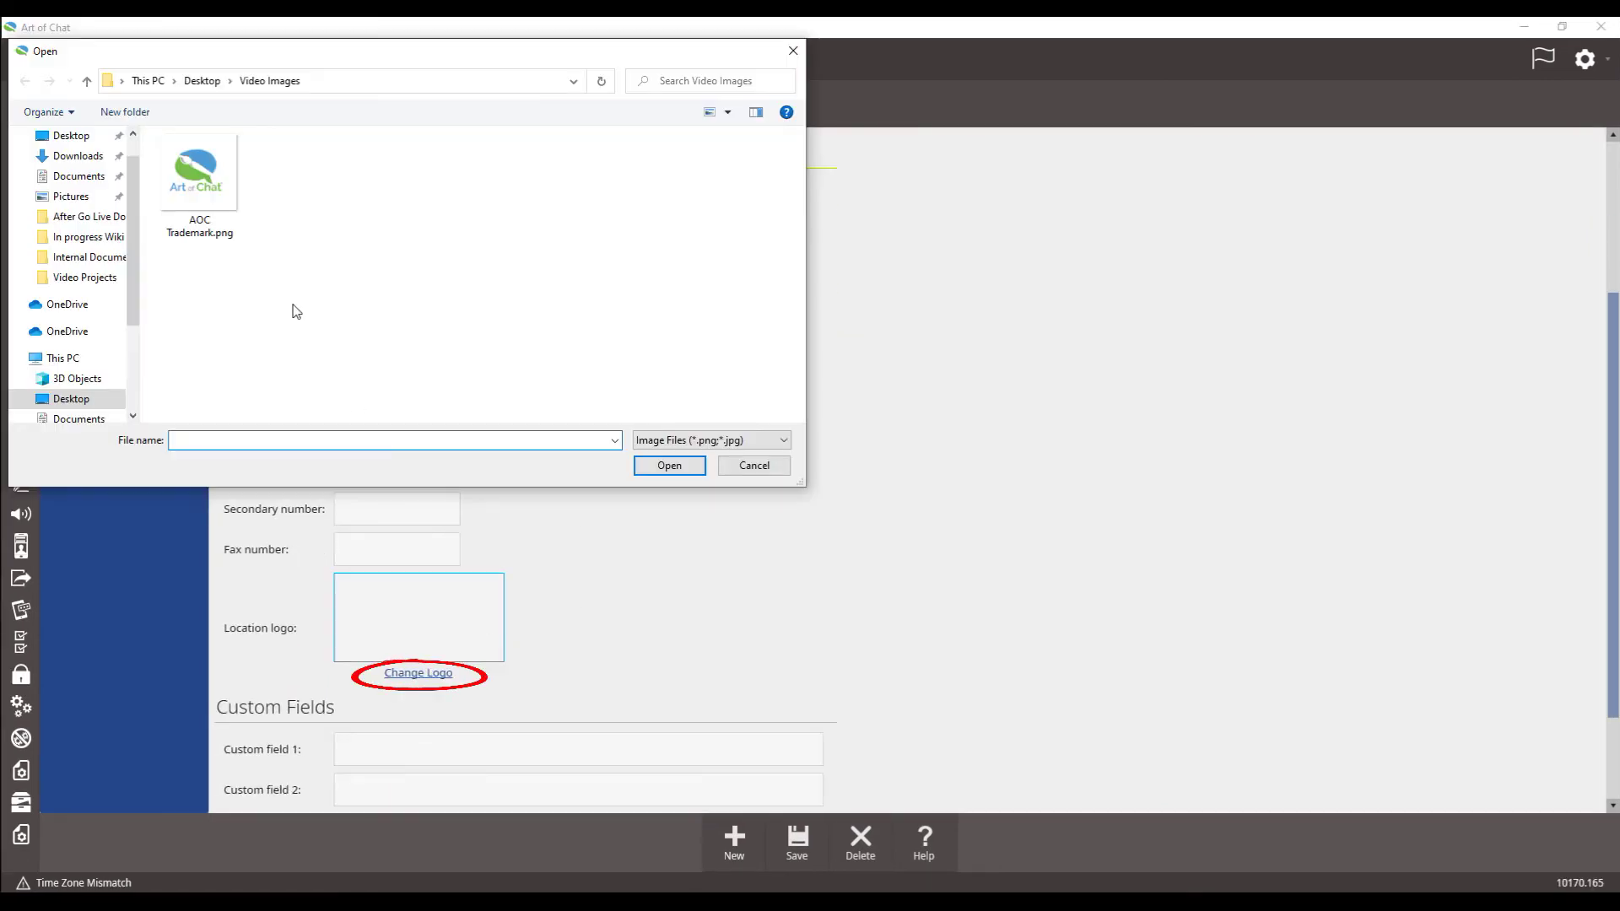
pyautogui.doubleClick(203, 188)
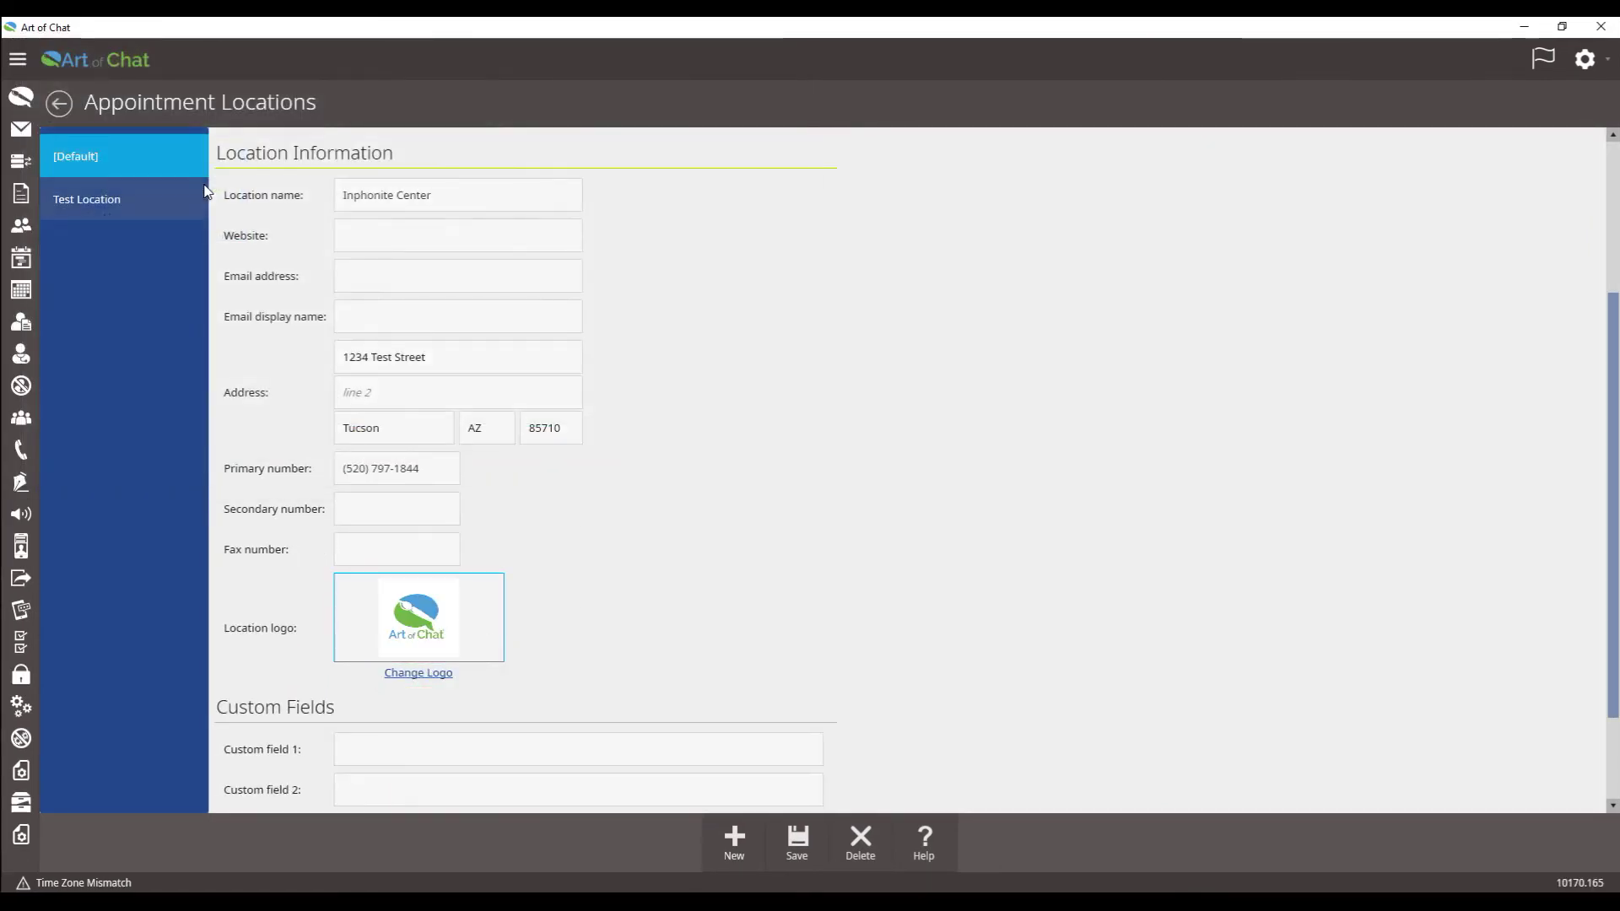
pyautogui.click(799, 840)
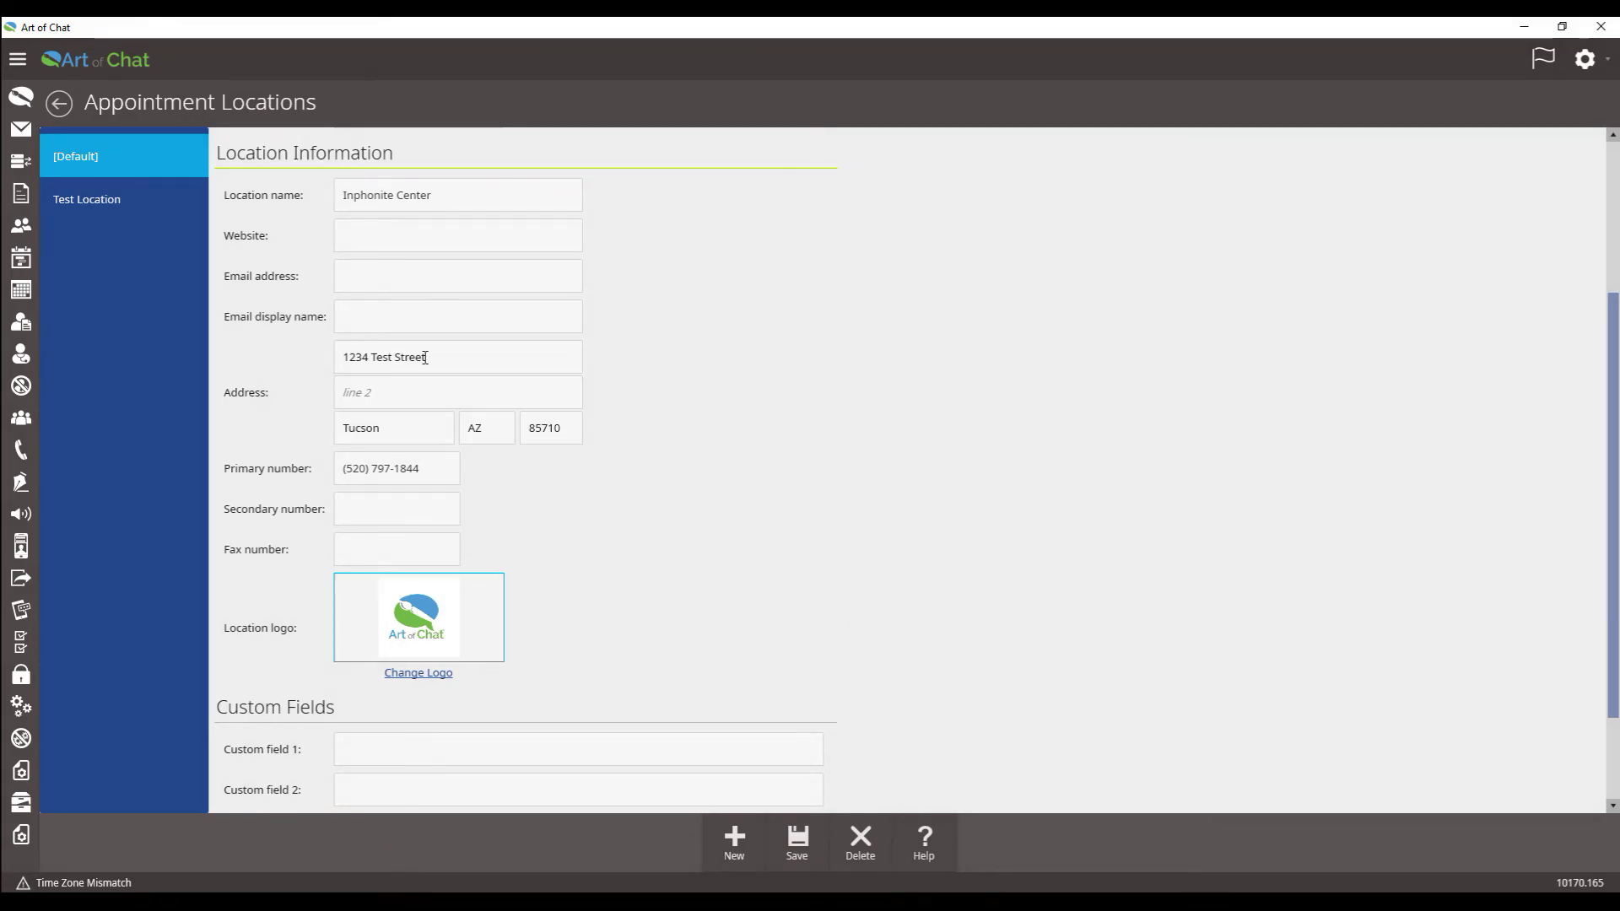
# Step: Open Providers from the home dashboard and set the provider's title to Nurse
pyautogui.click(78, 62)
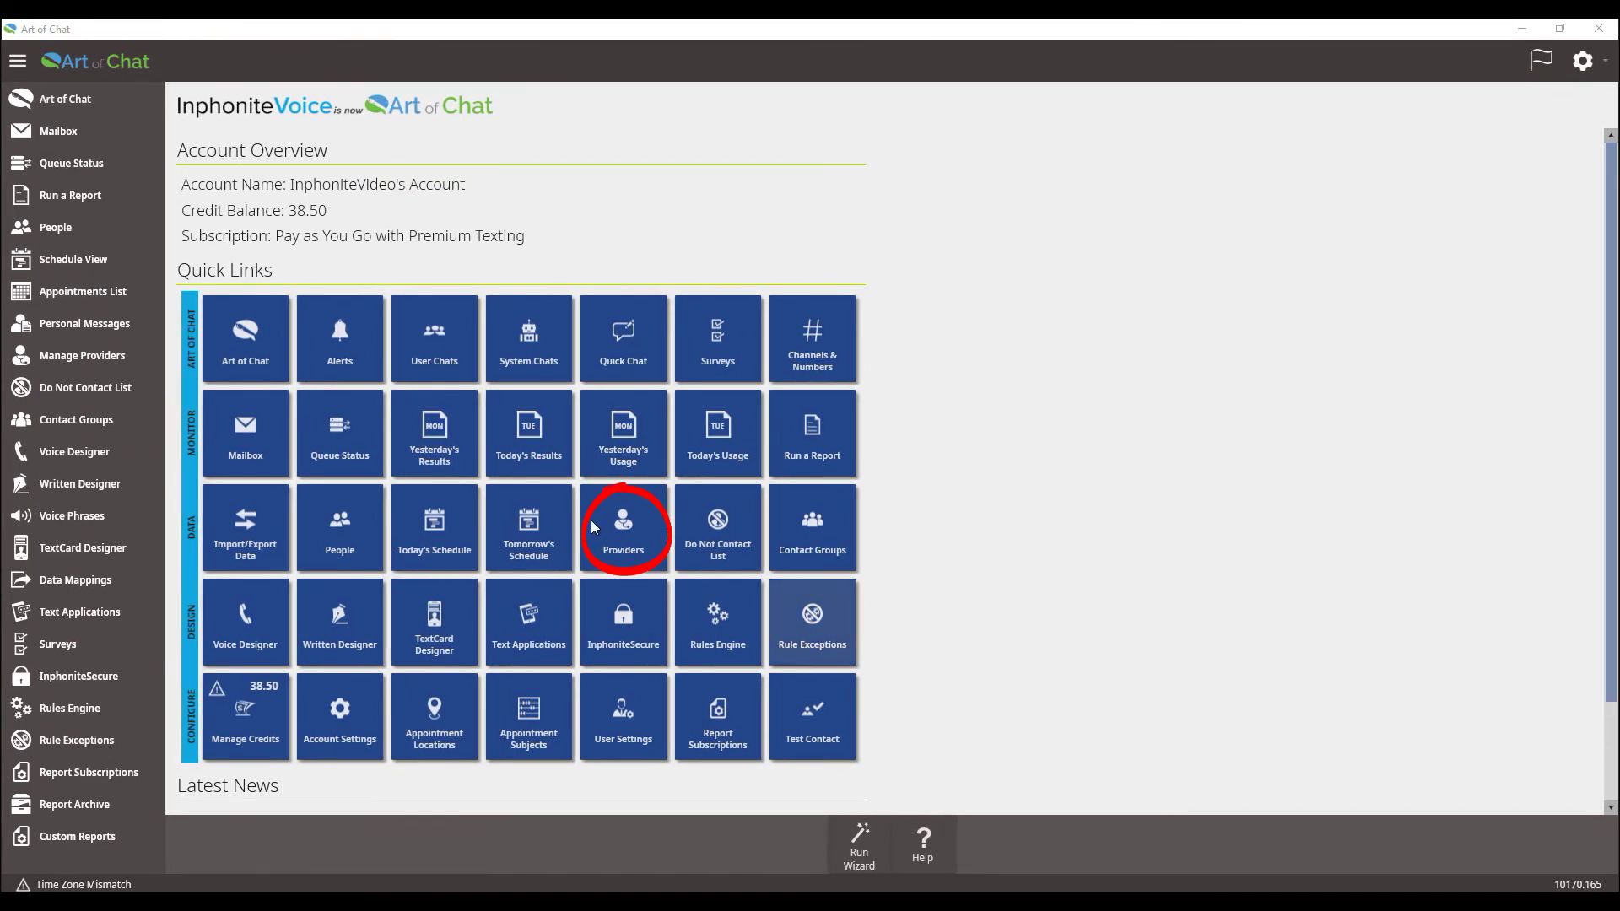
pyautogui.click(611, 519)
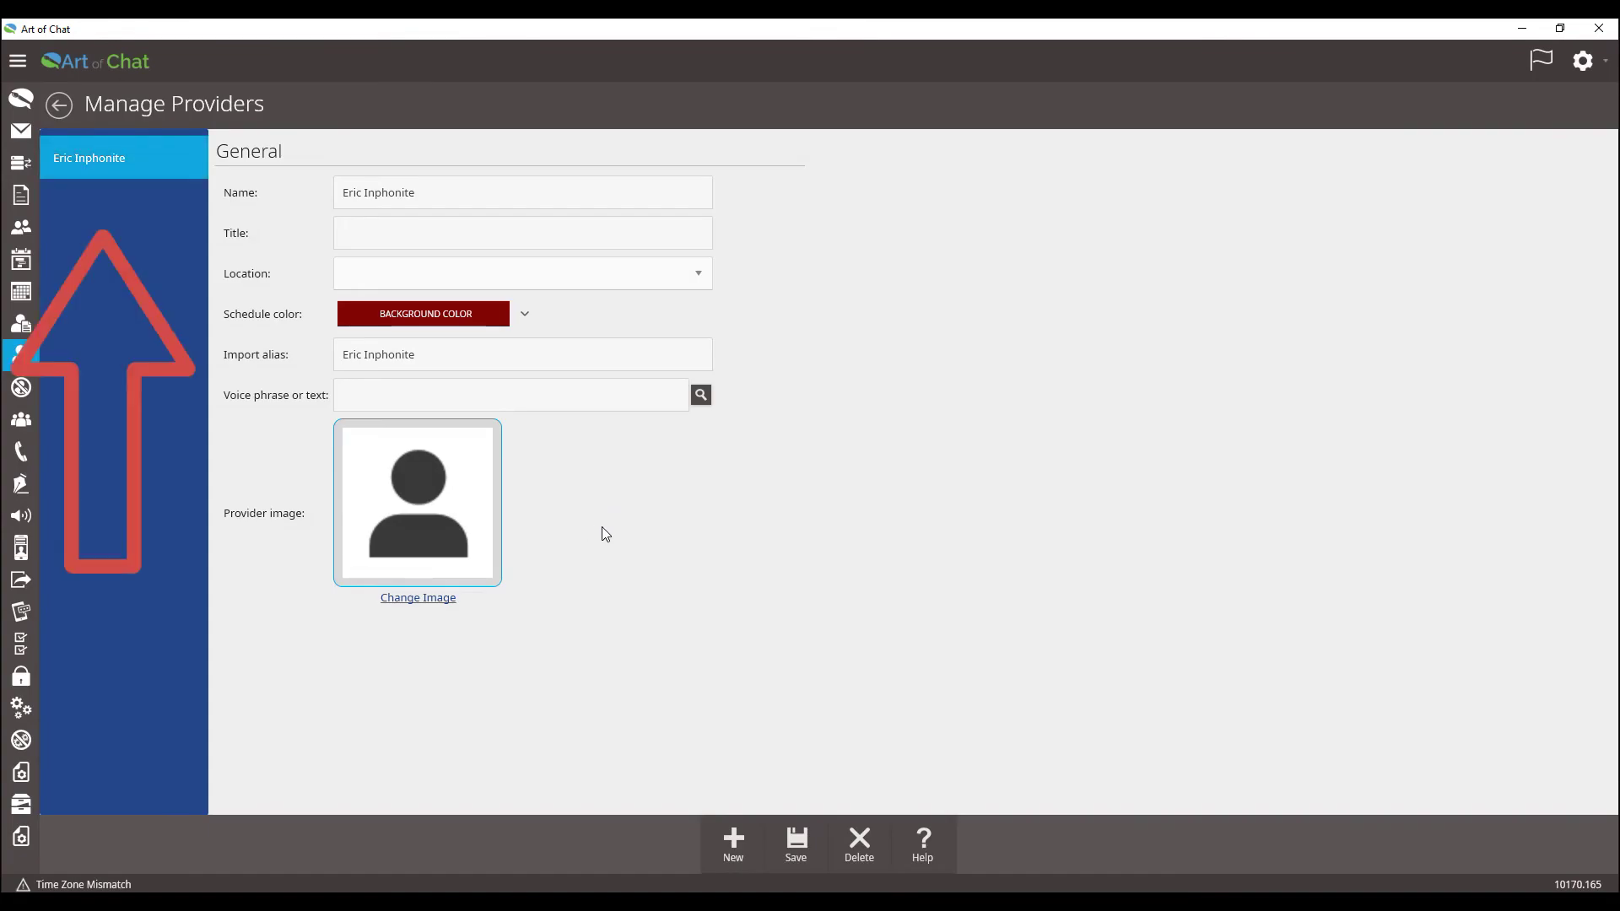
pyautogui.click(364, 232)
pyautogui.write('Nurse')
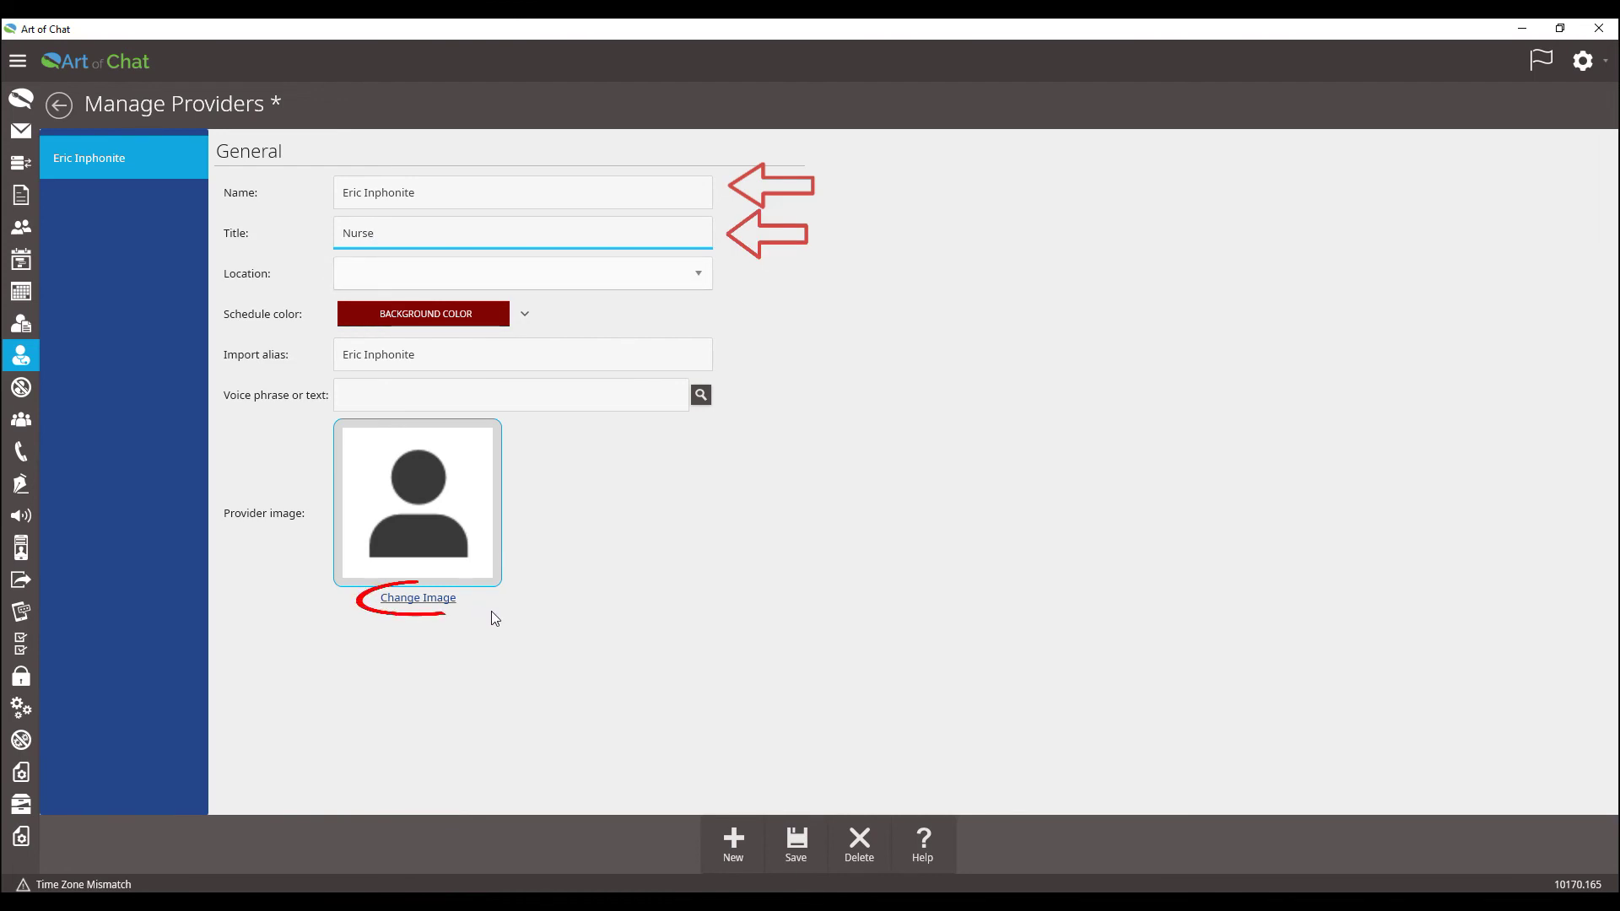
# Step: Set the provider image to nurse.jpg and save the provider record
pyautogui.click(432, 601)
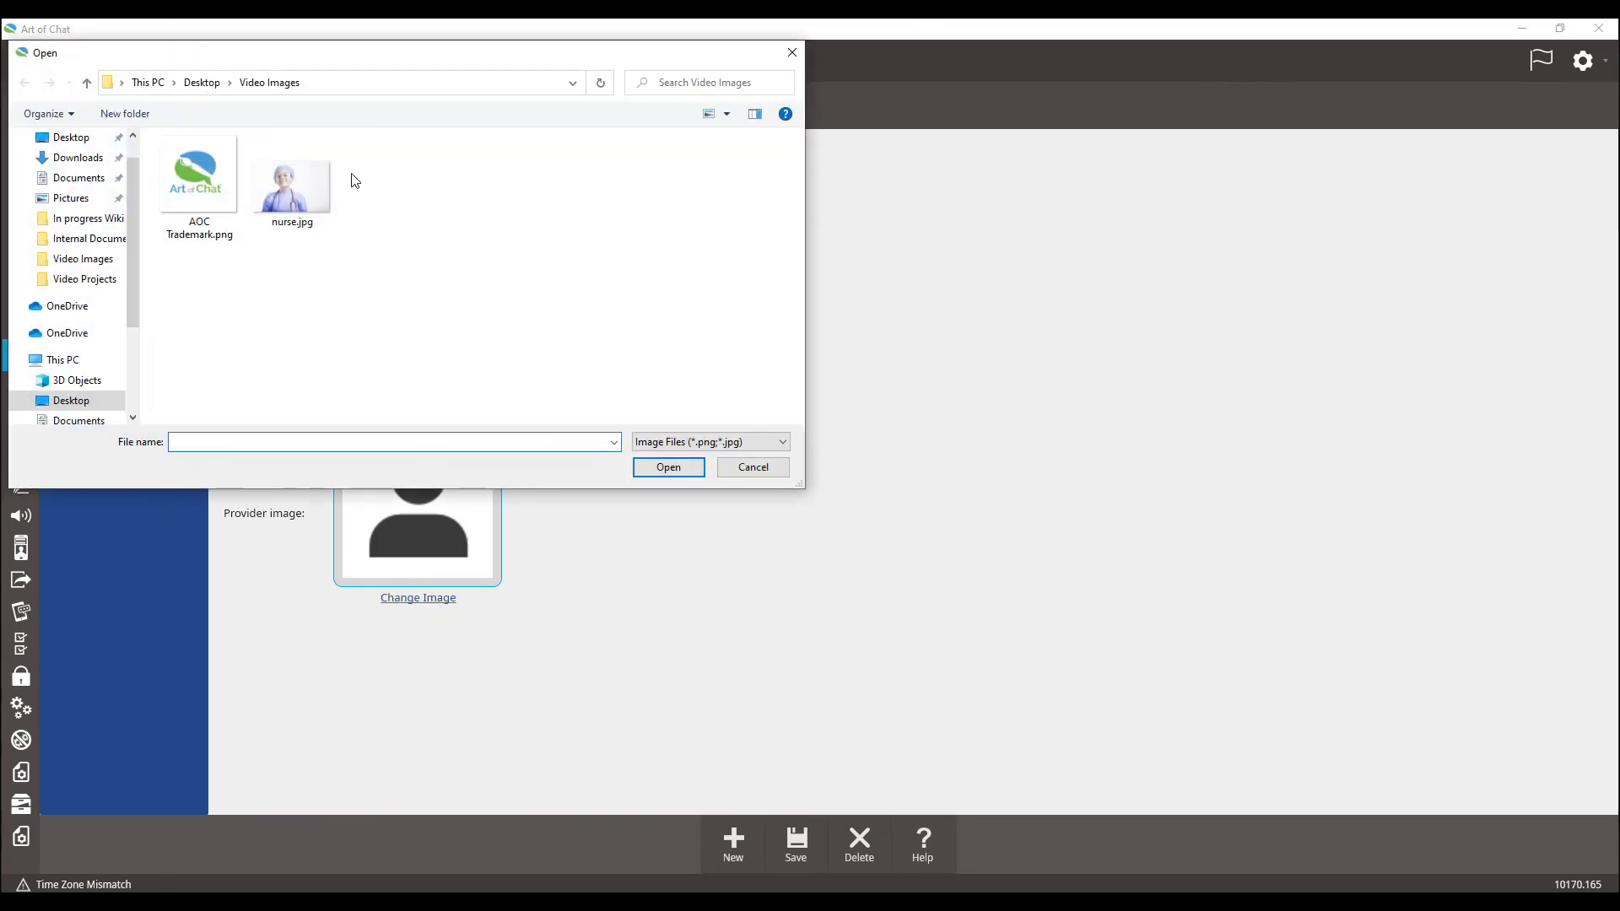
pyautogui.doubleClick(297, 185)
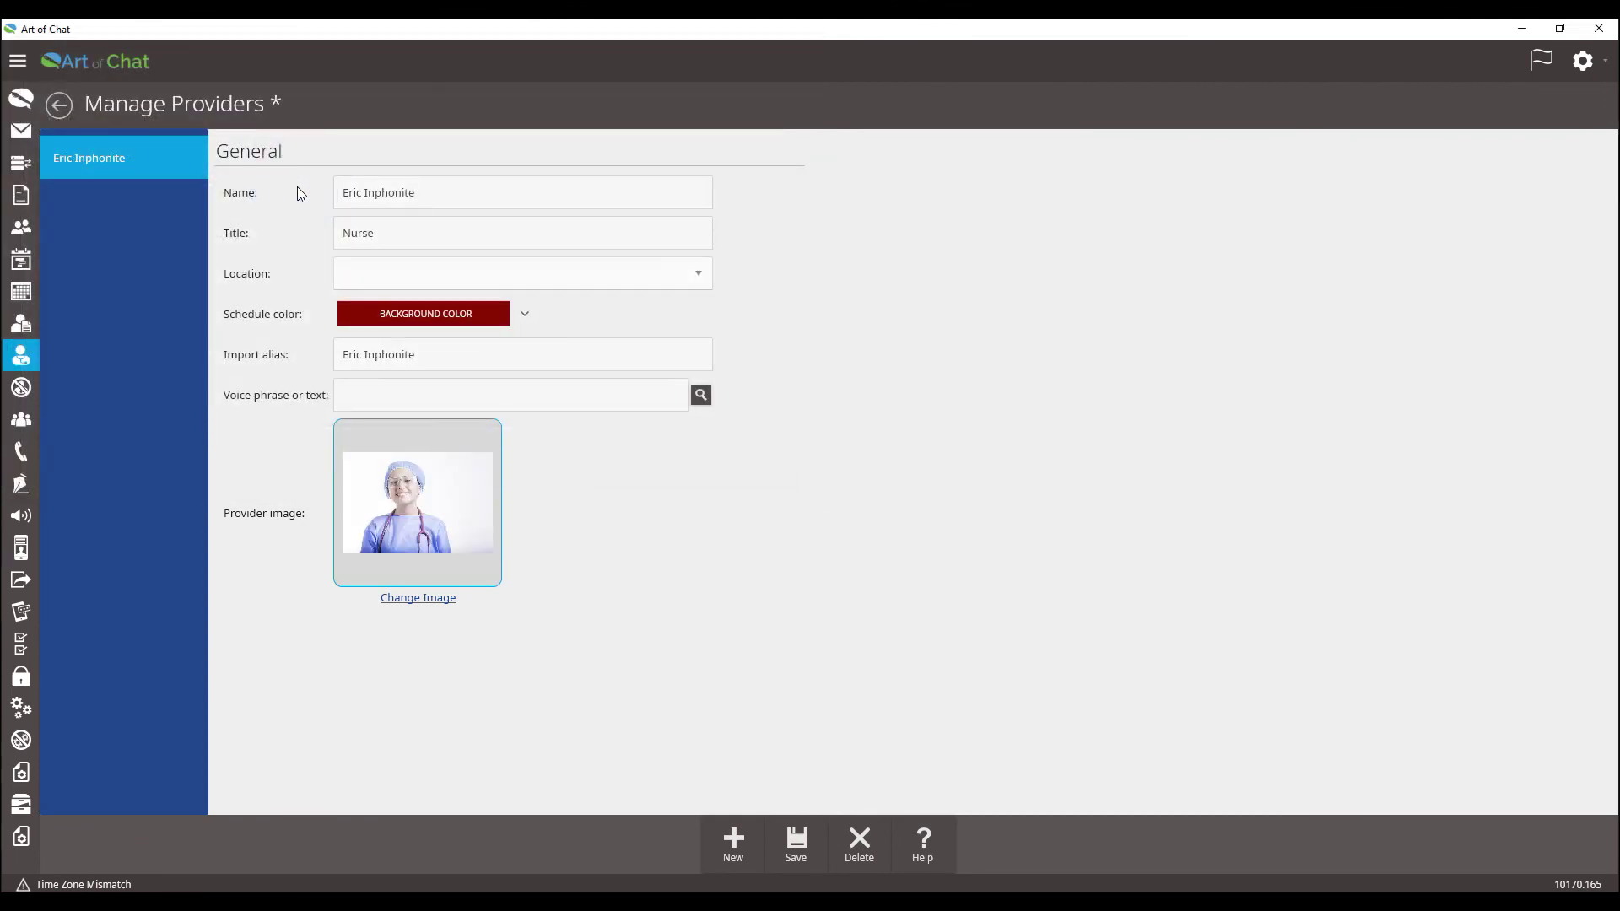
pyautogui.click(799, 839)
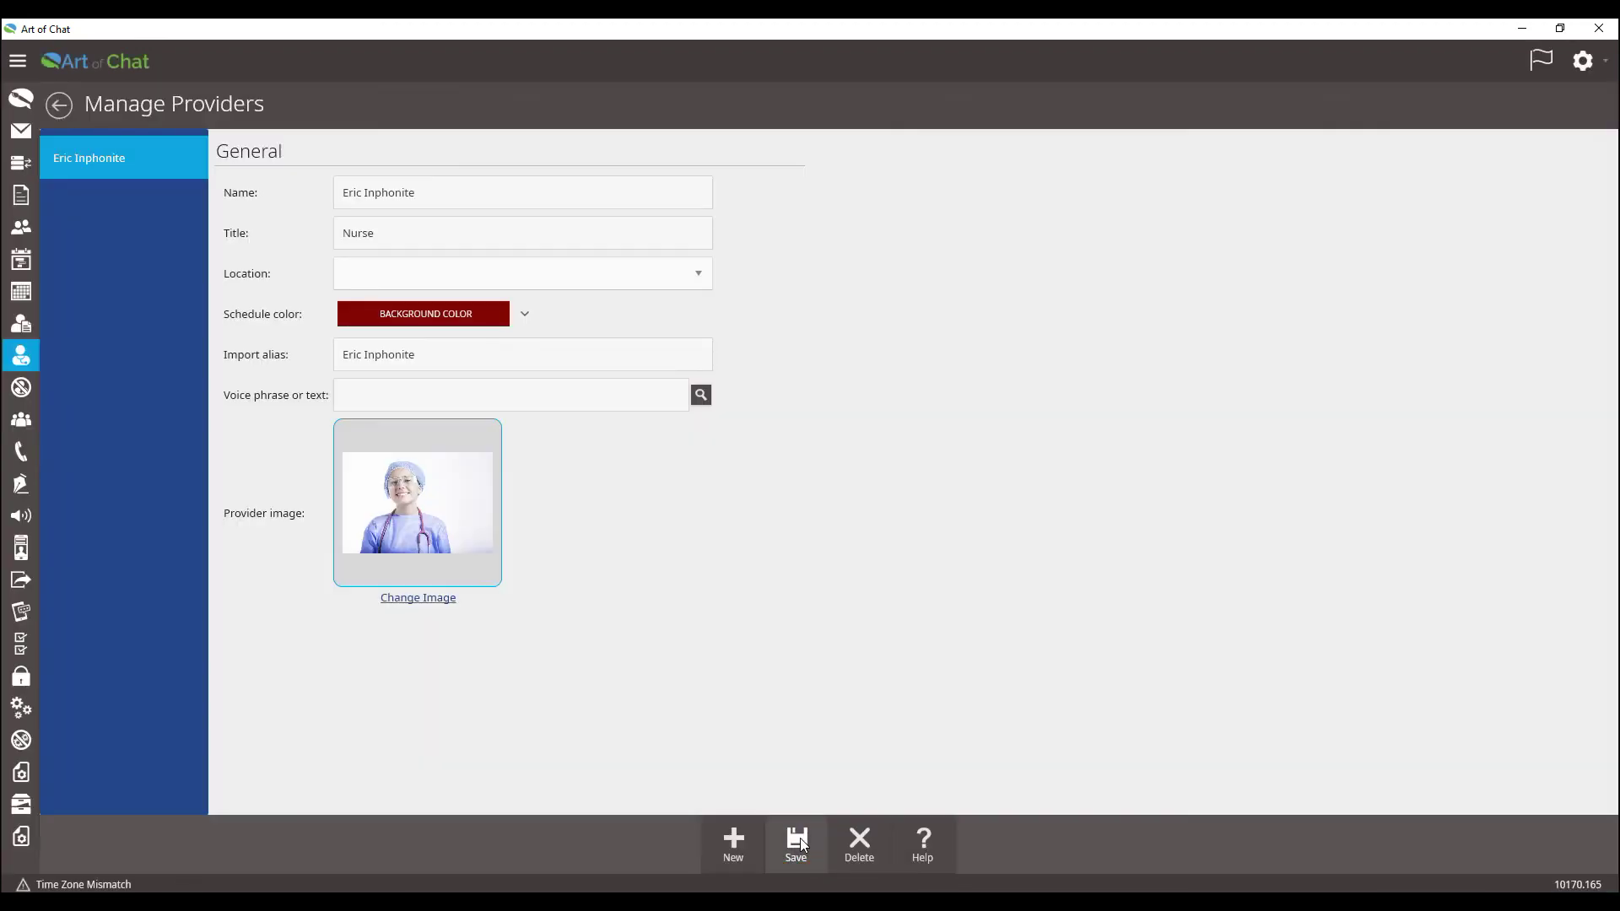